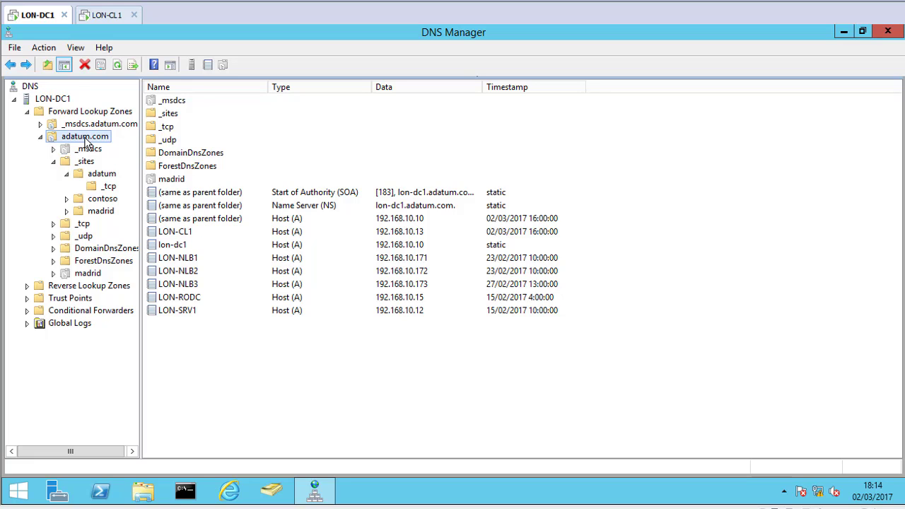
# Step: Start DNSSEC signing of the adatum.com zone with customized signing parameters and LON-DC1 as the Key Master
pyautogui.rightClick(86, 141)
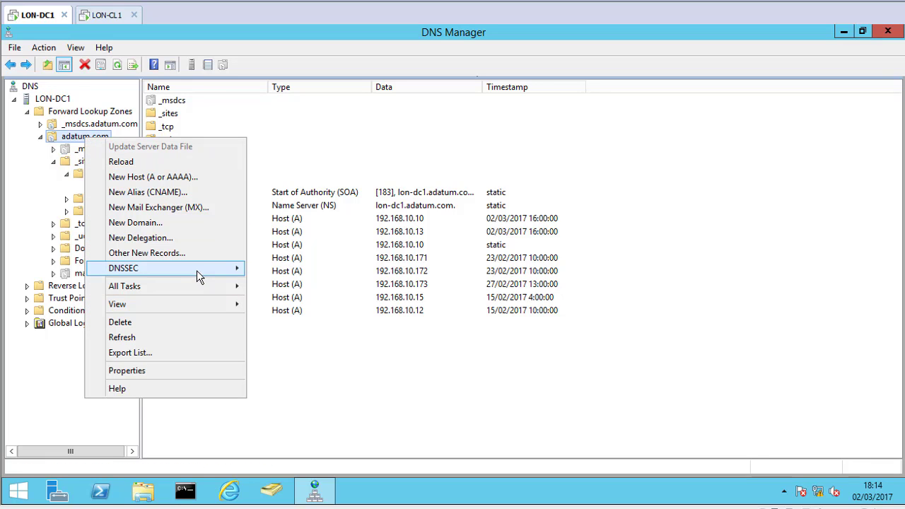
pyautogui.moveTo(198, 270)
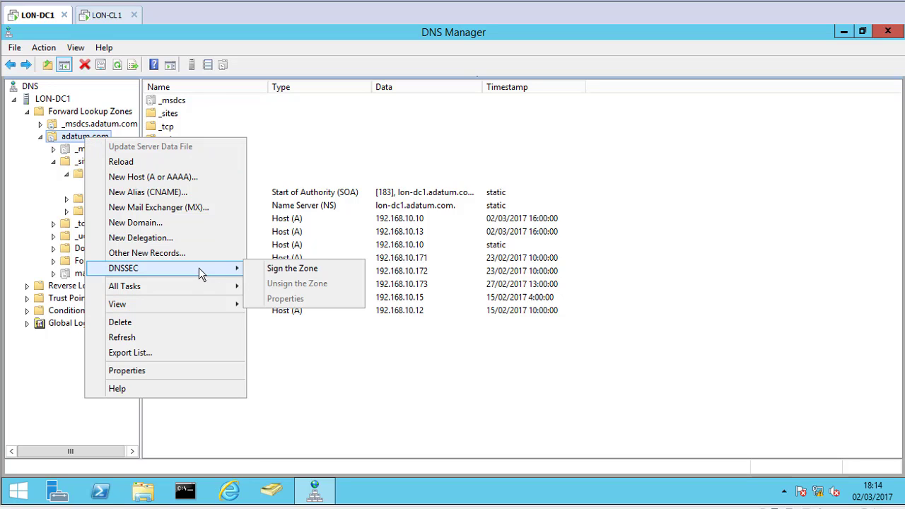
pyautogui.click(335, 275)
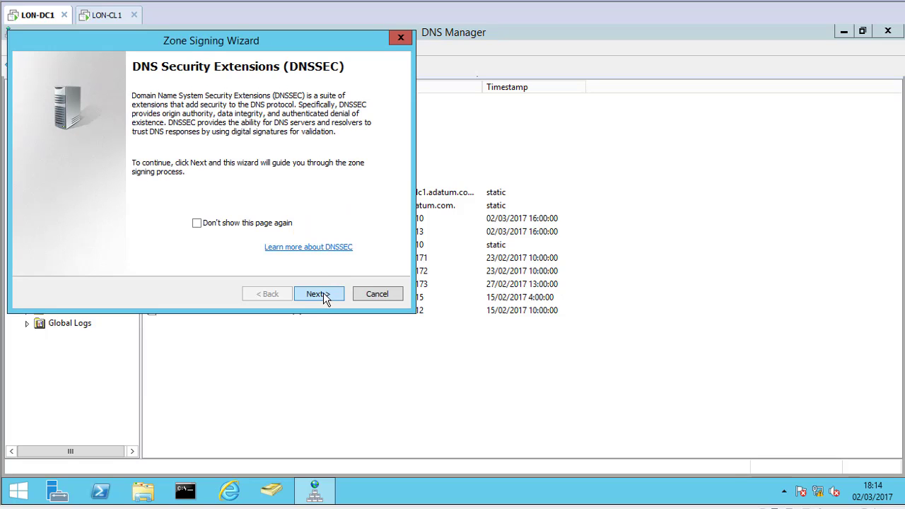
pyautogui.click(323, 292)
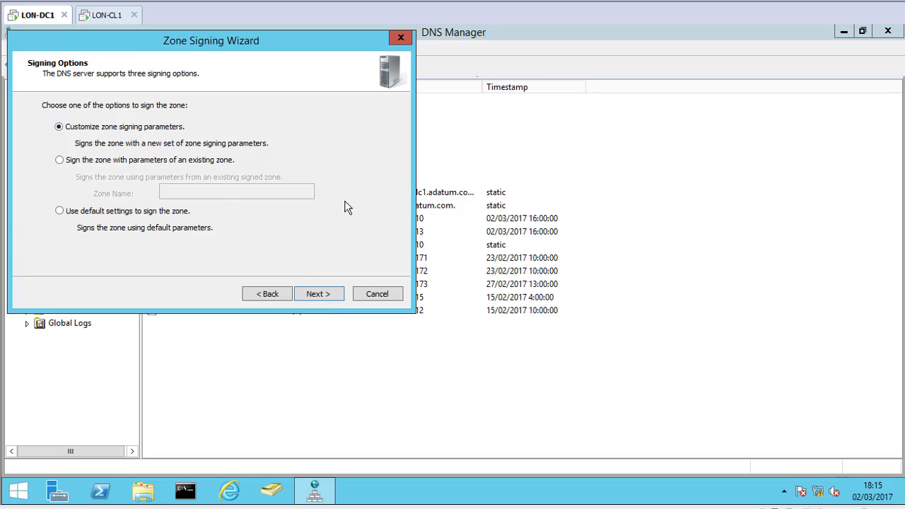
pyautogui.click(329, 295)
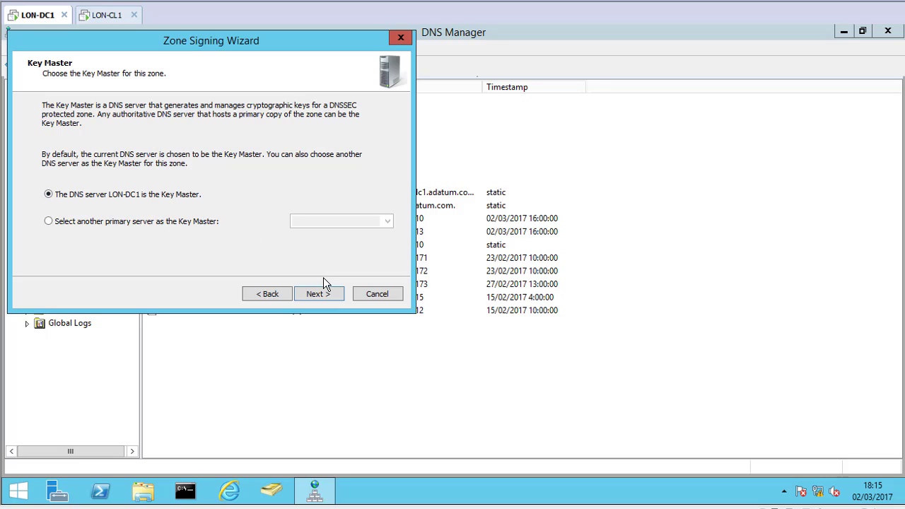
pyautogui.click(317, 294)
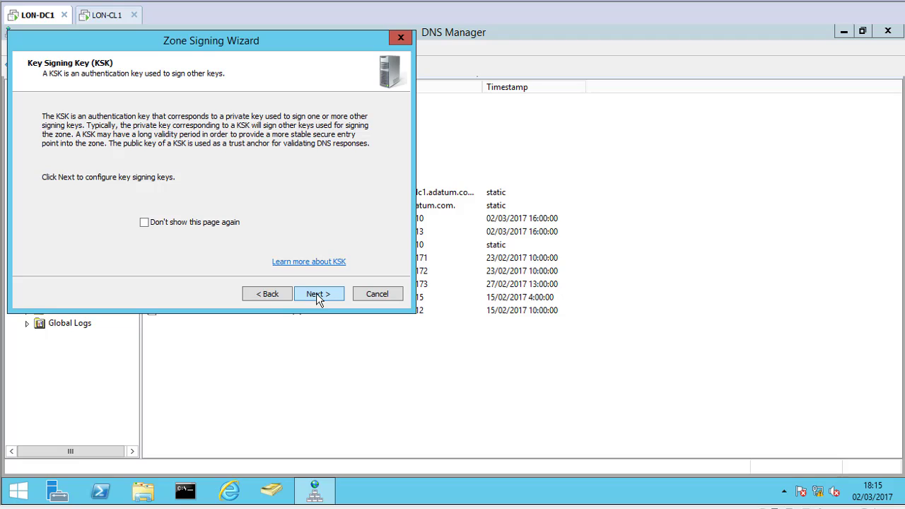
# Step: Add a newly generated RSA/SHA-256 key signing key of 2048 bits with the default replication and rollover settings
pyautogui.click(318, 294)
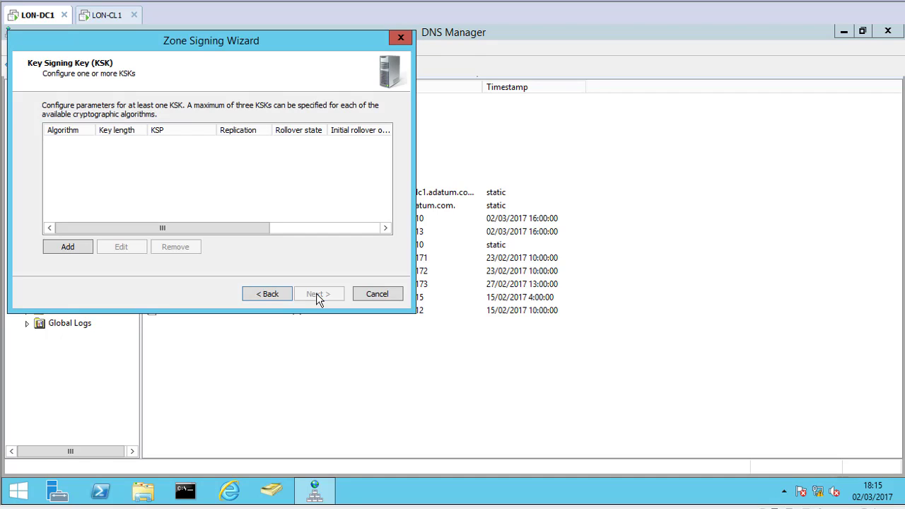
pyautogui.click(69, 247)
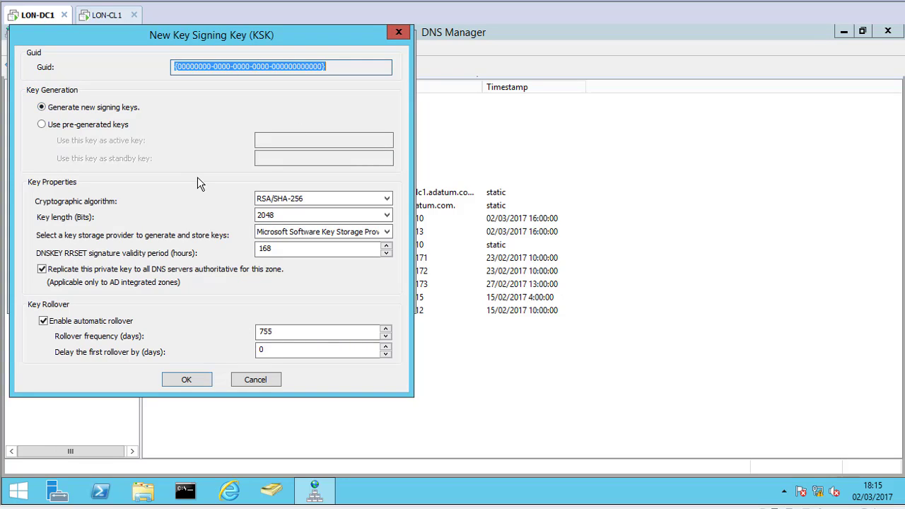
pyautogui.click(183, 382)
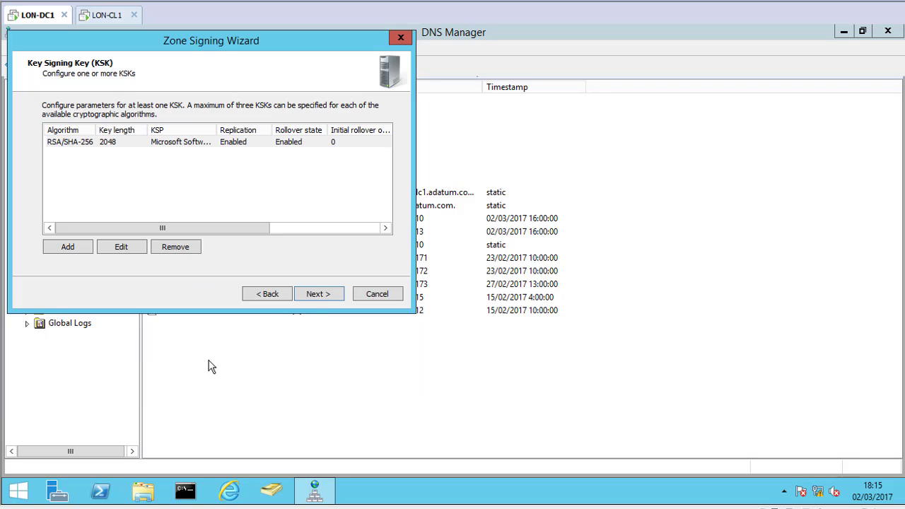
pyautogui.click(82, 145)
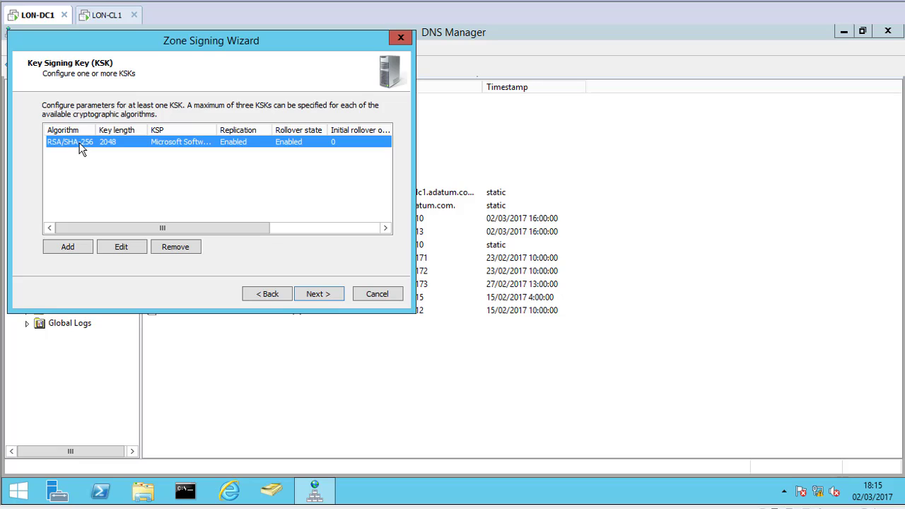
pyautogui.click(318, 296)
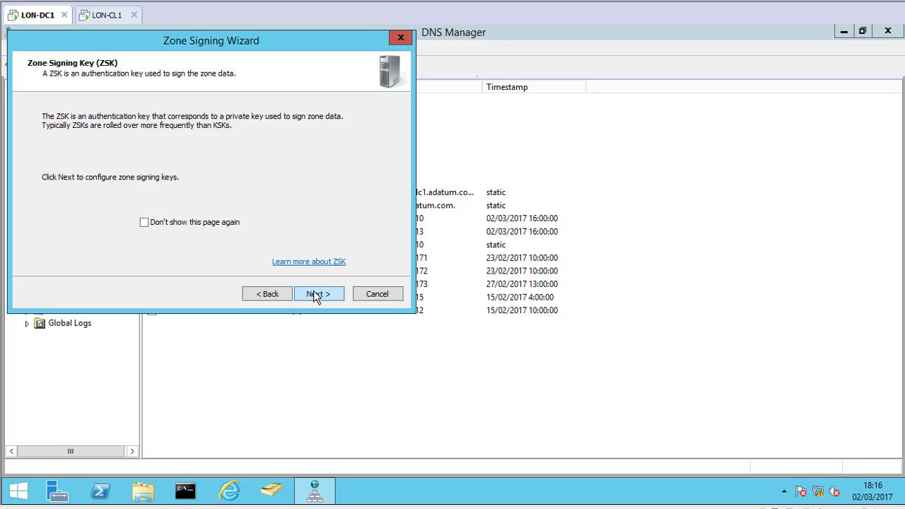
# Step: Add an RSA/SHA-256 zone signing key of 1024 bits with the default validity periods and 90-day automatic rollover
pyautogui.click(315, 295)
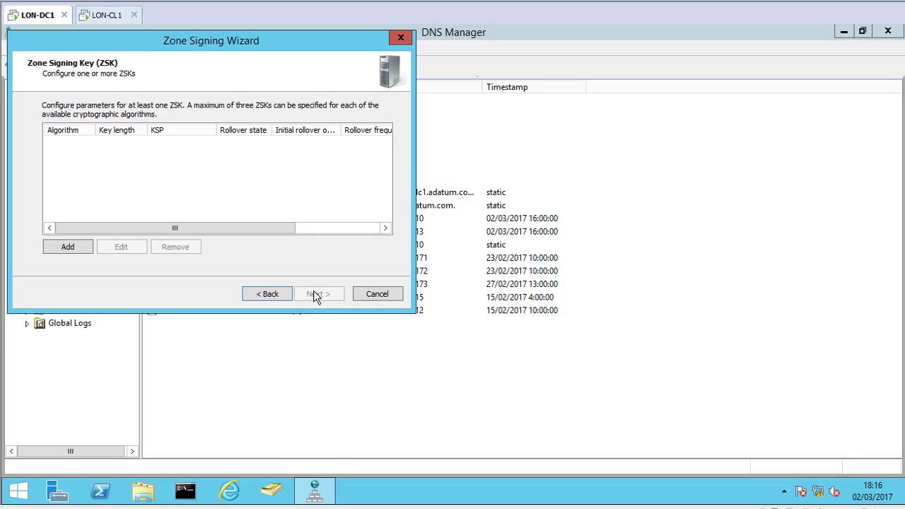
pyautogui.click(59, 247)
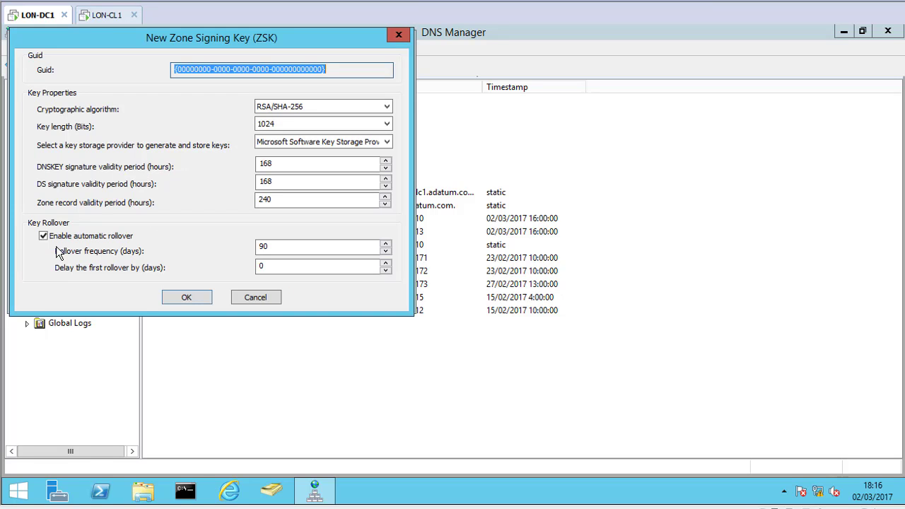
pyautogui.click(185, 297)
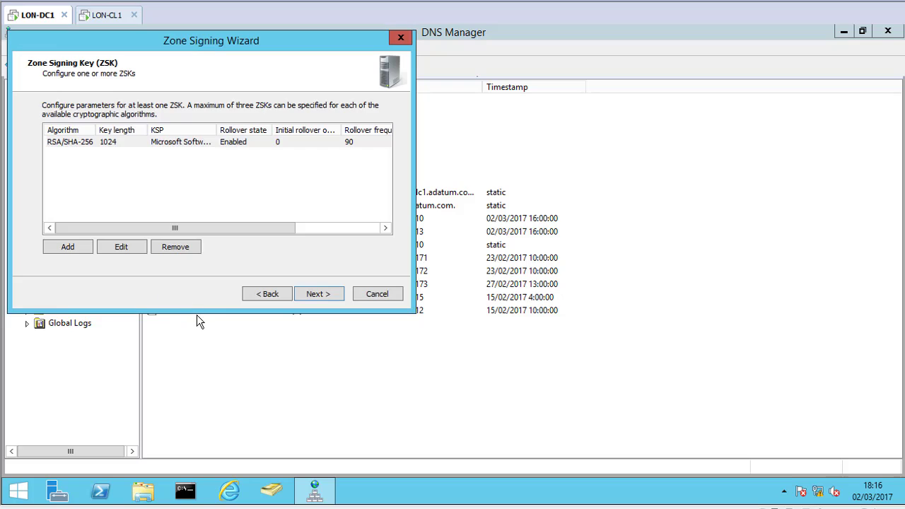
pyautogui.click(320, 292)
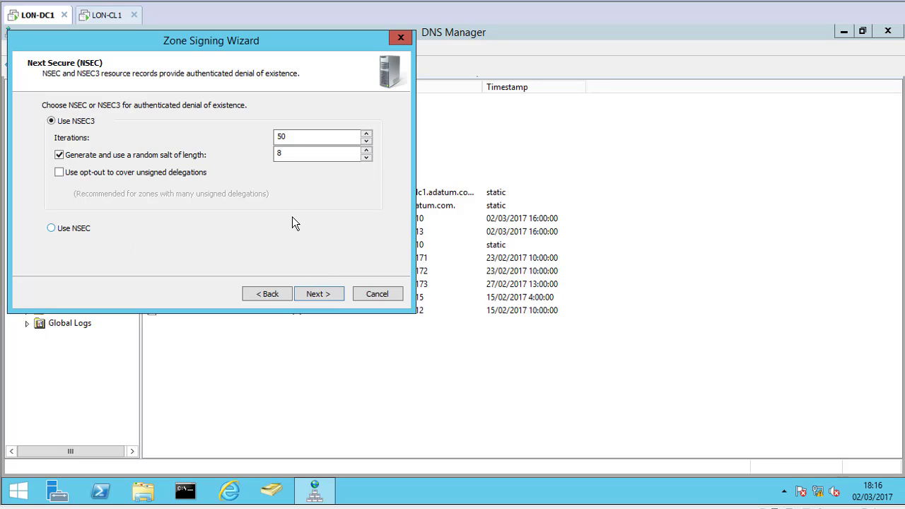
# Step: Accept NSEC3 with 50 iterations and salt length 8, and enable distribution of trust anchors for the zone
pyautogui.click(319, 293)
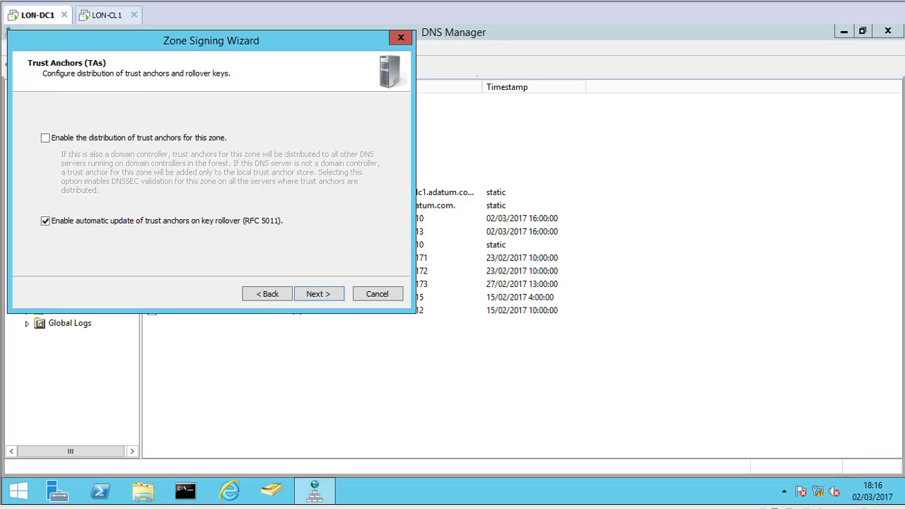
pyautogui.moveTo(314, 491)
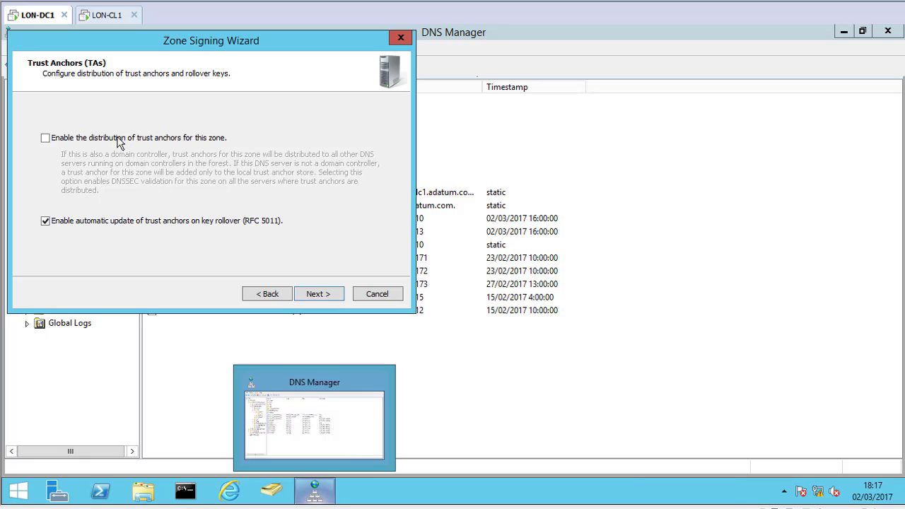
pyautogui.click(47, 139)
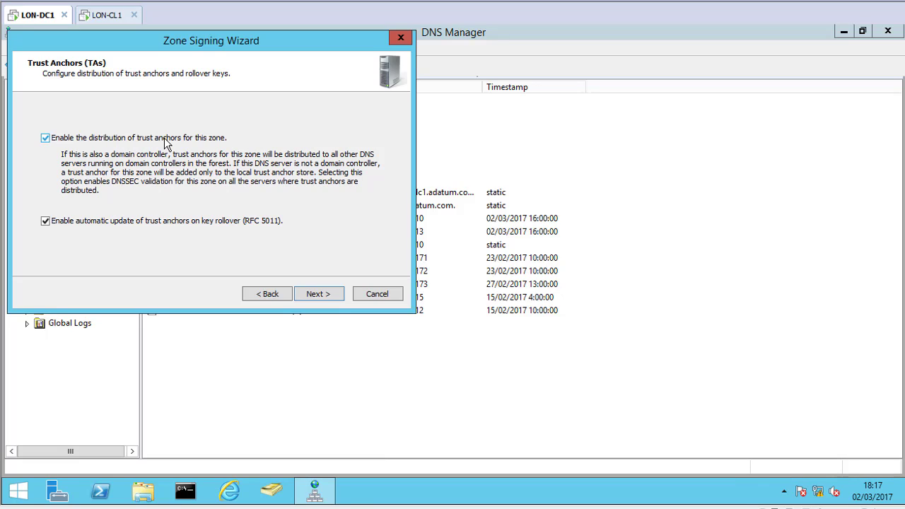
pyautogui.click(318, 298)
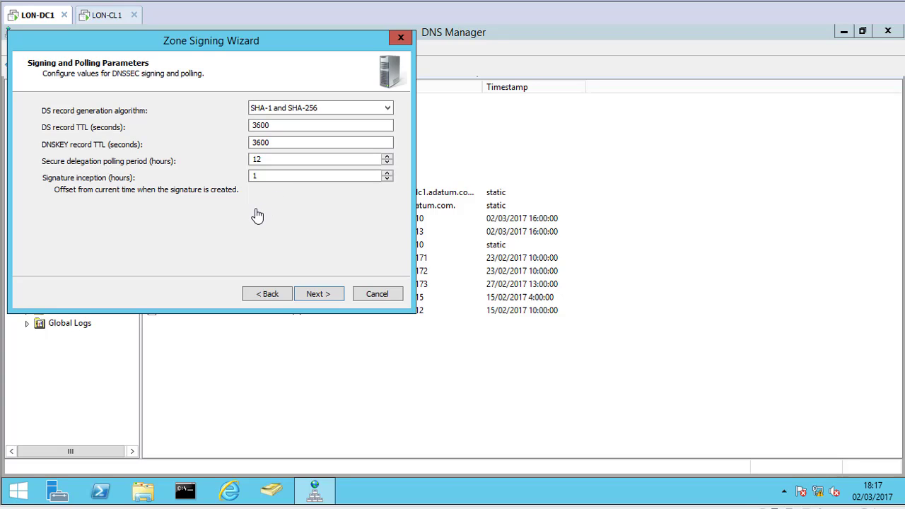
# Step: Accept the default signing and polling parameters, review the summary, and sign the adatum.com zone
pyautogui.click(318, 294)
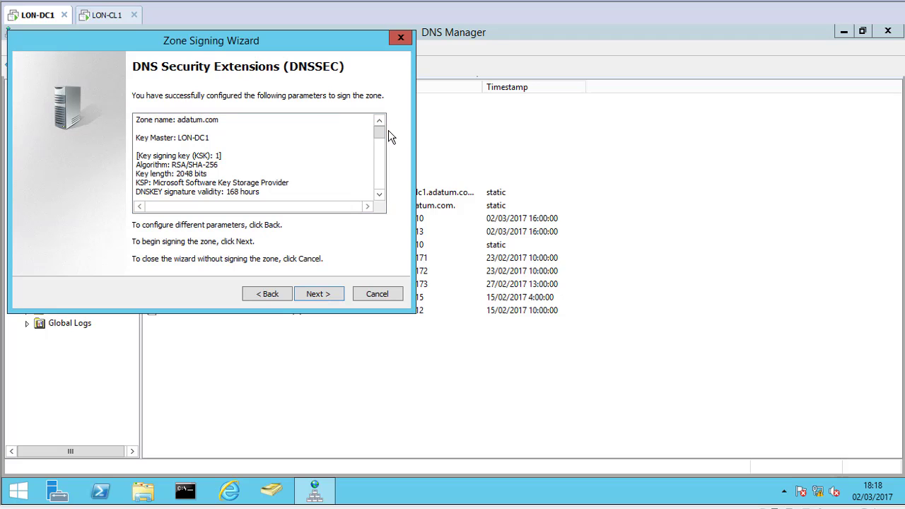
pyautogui.moveTo(381, 131); pyautogui.dragTo(380, 196)
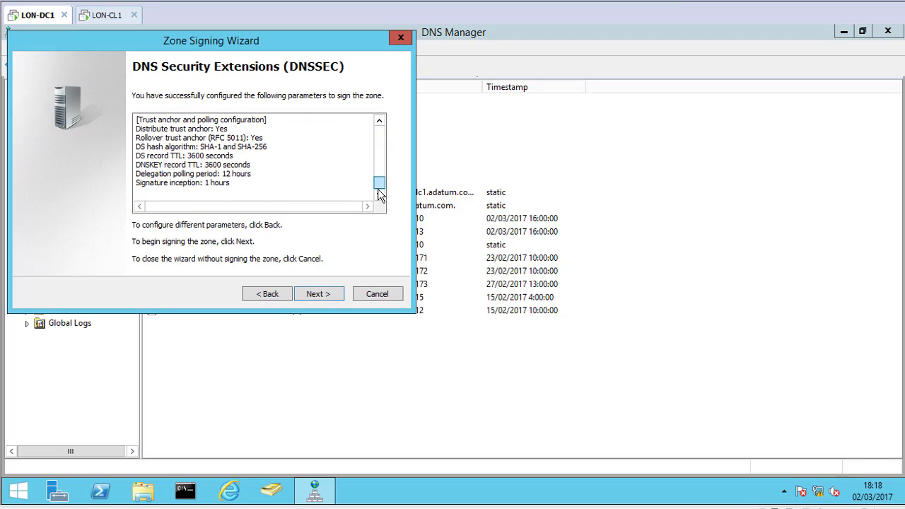
pyautogui.click(318, 294)
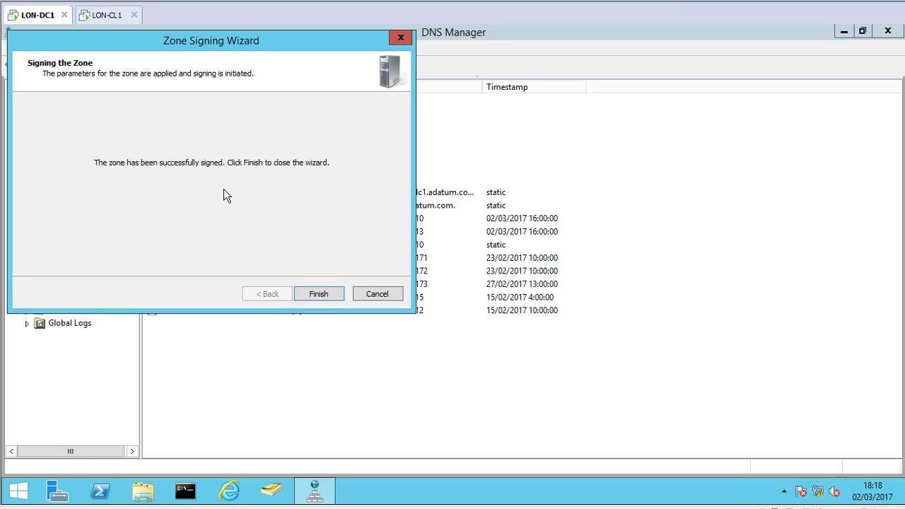
pyautogui.click(319, 294)
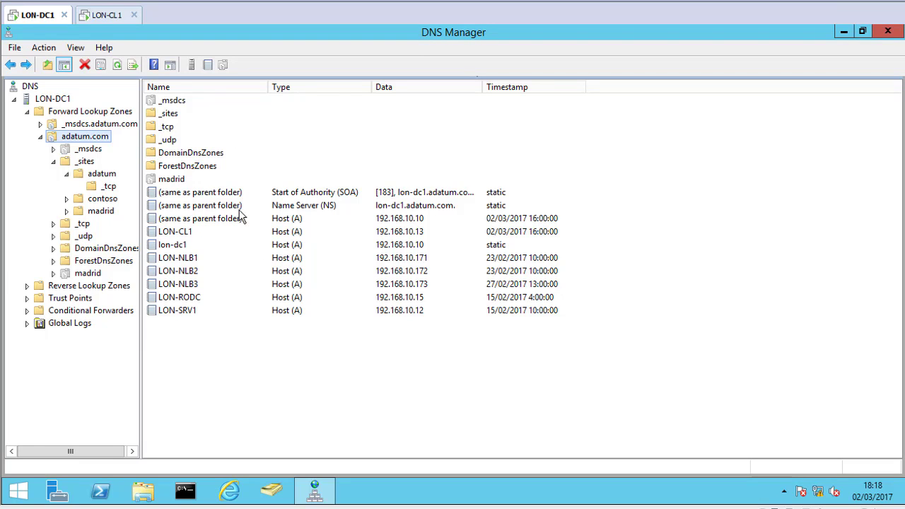
# Step: Refresh the adatum.com zone and examine its host records' RRSIG entries and the zone-level RRSIG and DNSKEY records
pyautogui.click(117, 66)
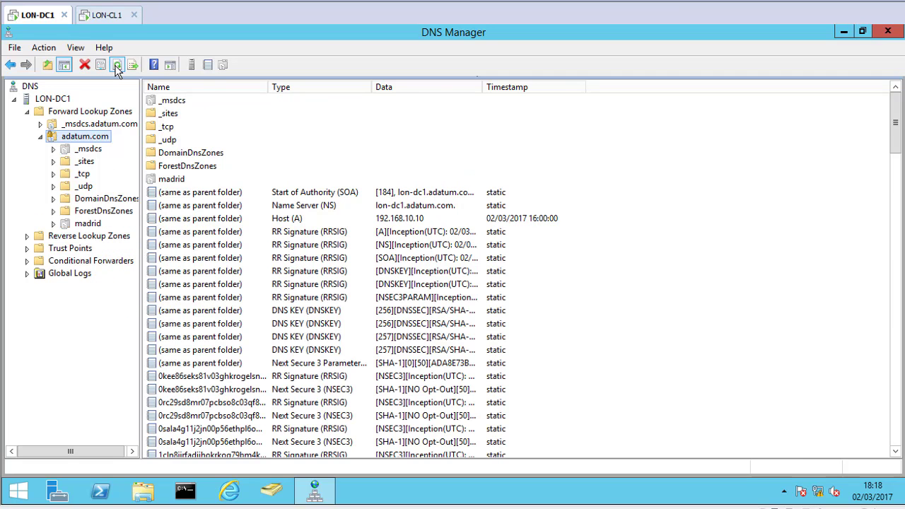
pyautogui.moveTo(895, 150); pyautogui.dragTo(880, 344)
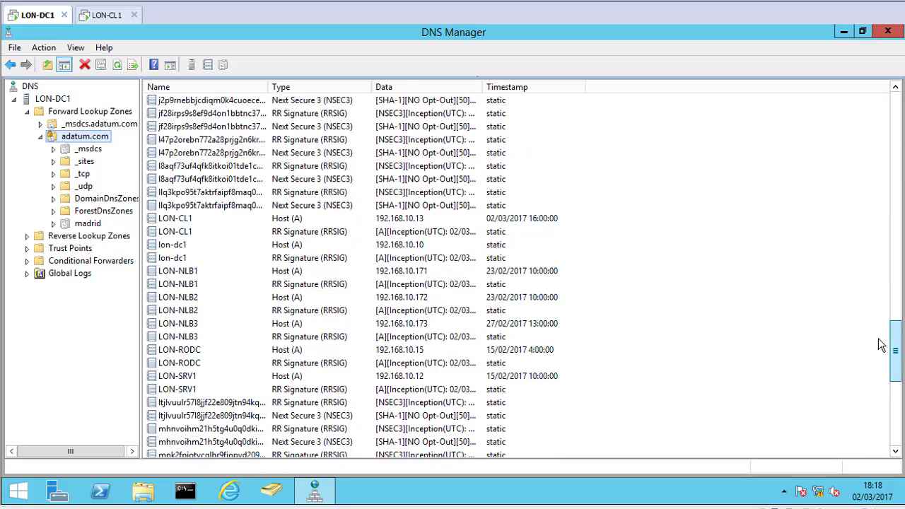
pyautogui.click(171, 273)
pyautogui.click(184, 311)
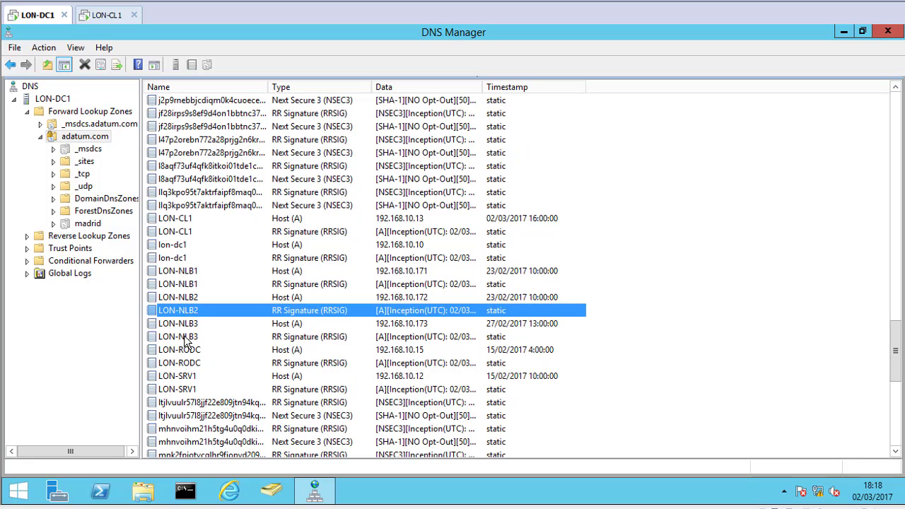
pyautogui.click(185, 338)
pyautogui.click(187, 366)
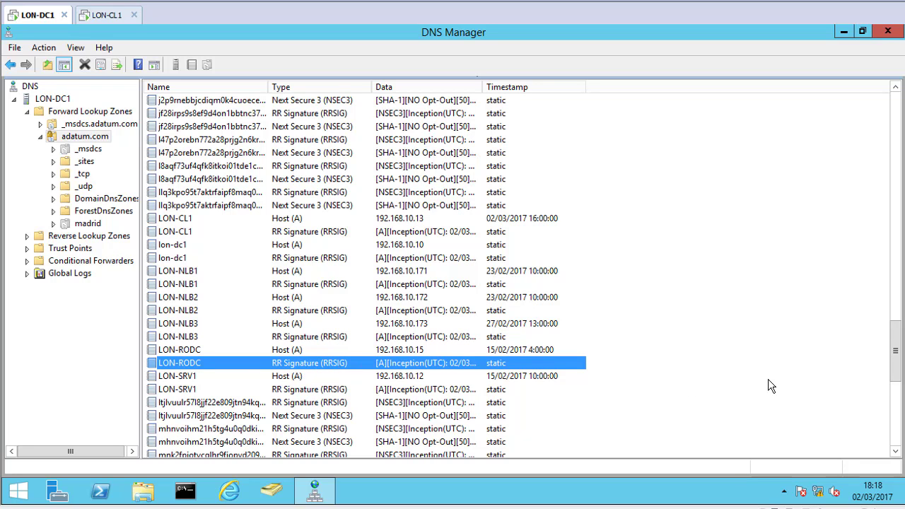
pyautogui.moveTo(894, 366); pyautogui.dragTo(895, 136)
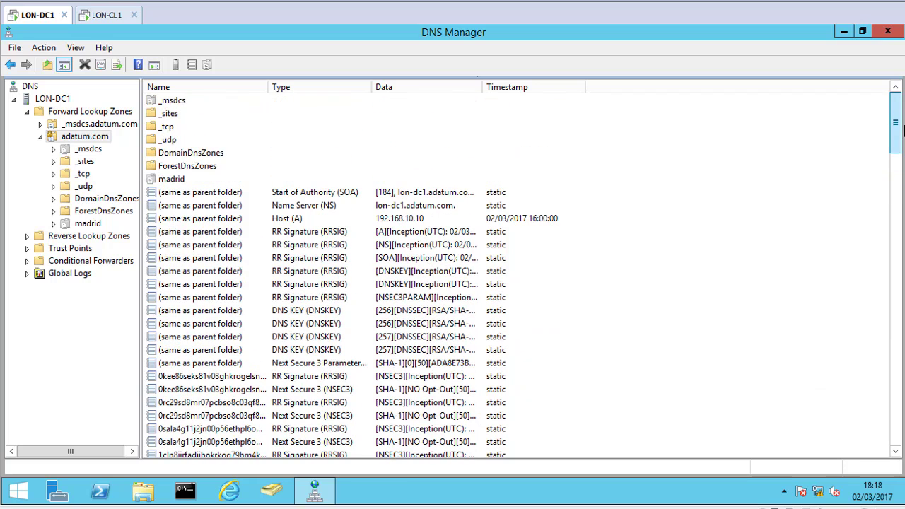
pyautogui.click(300, 233)
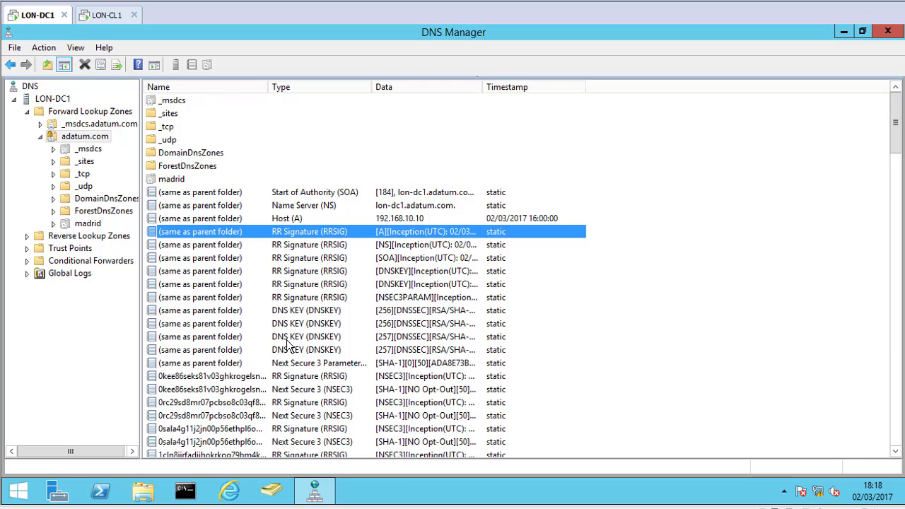
pyautogui.click(297, 313)
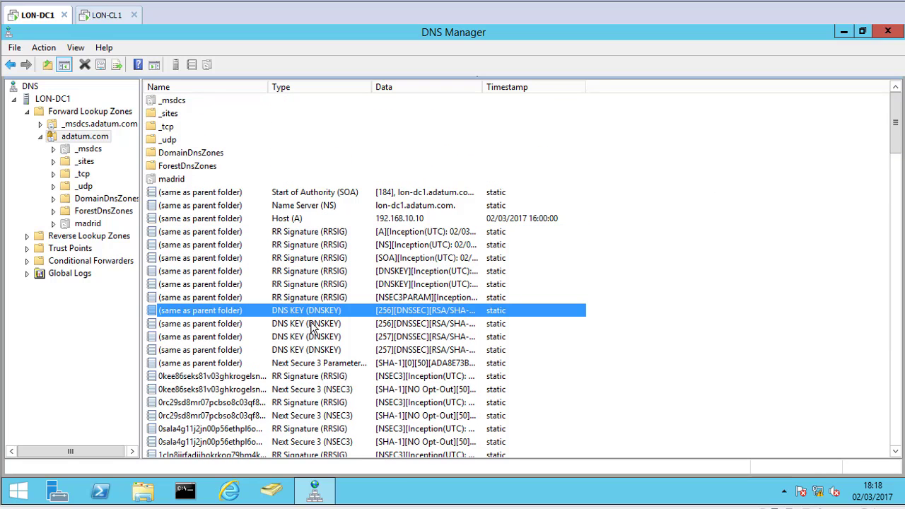
pyautogui.click(327, 326)
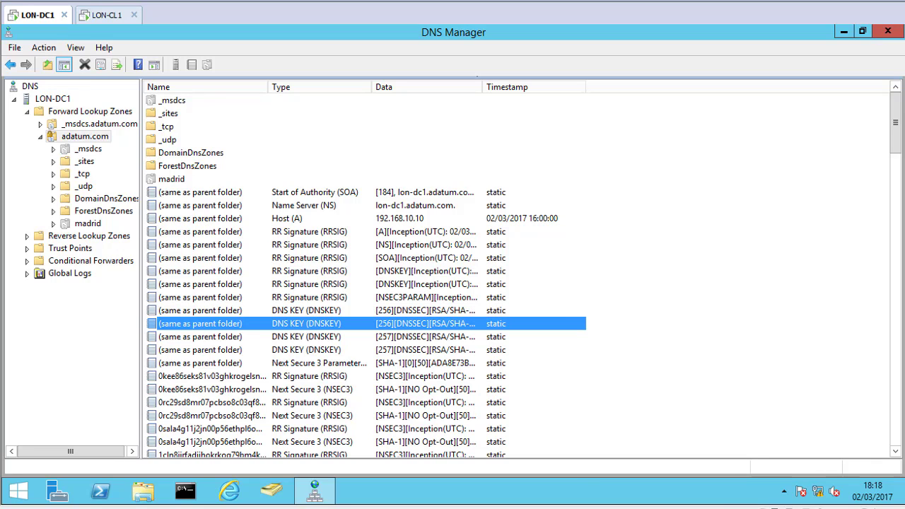
pyautogui.click(79, 140)
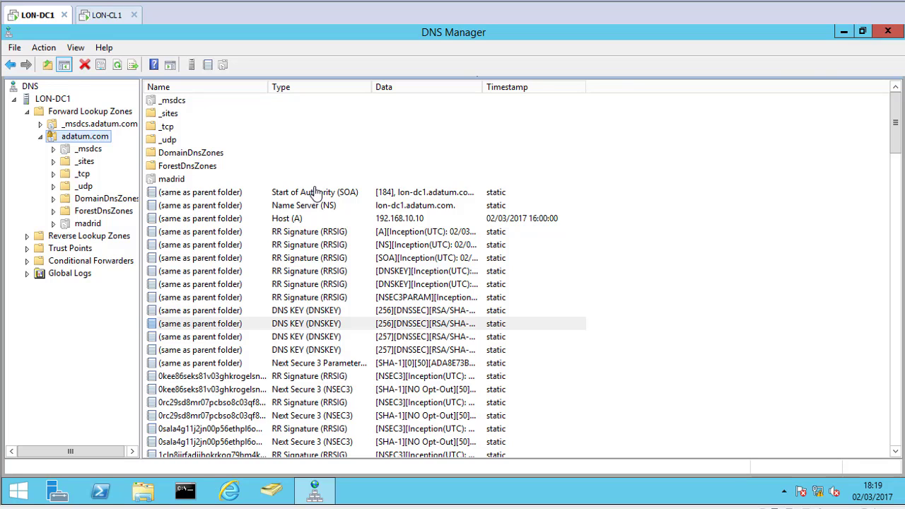
# Step: Open Group Policy Management from Server Manager and expand the forest down to the adatum.com domain's contents
pyautogui.click(843, 31)
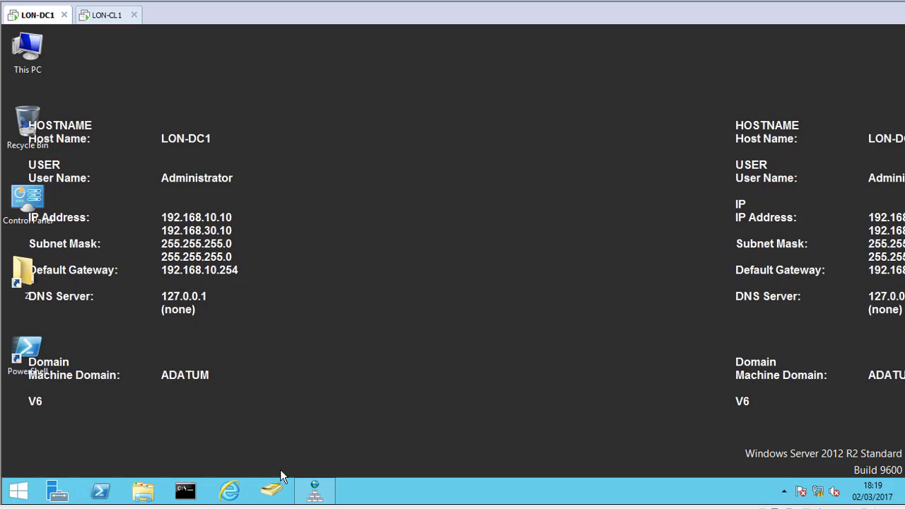
pyautogui.click(58, 490)
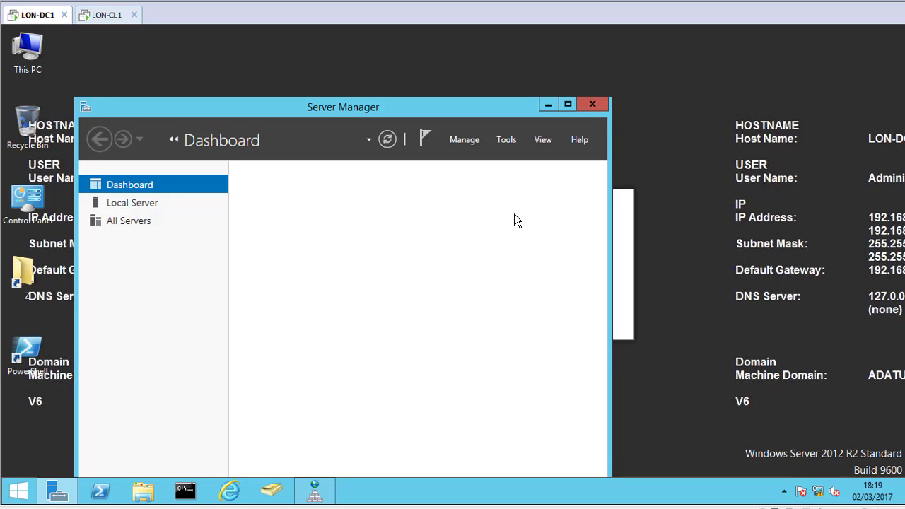
pyautogui.click(506, 139)
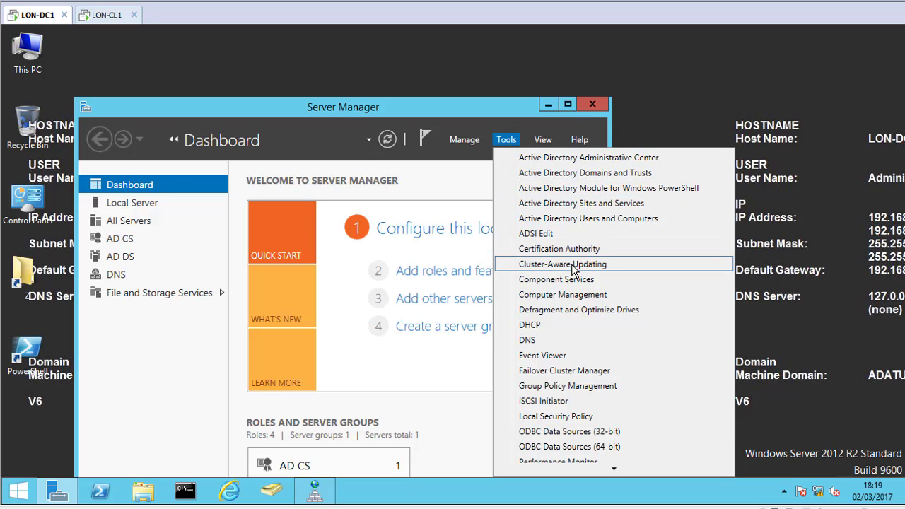
pyautogui.click(591, 391)
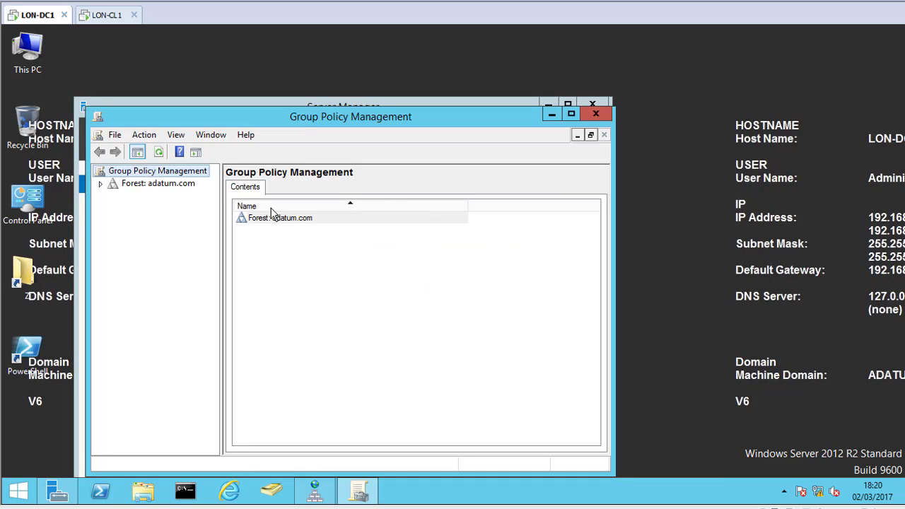
pyautogui.click(99, 184)
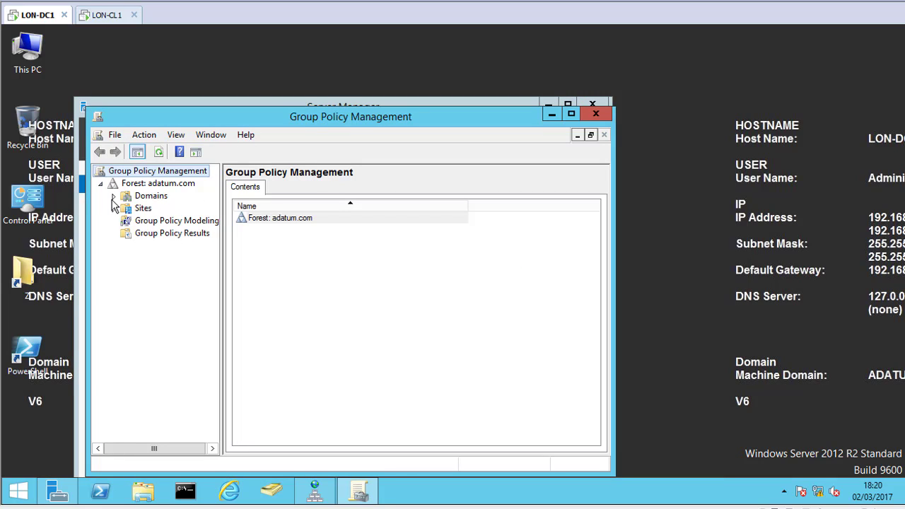
pyautogui.click(113, 196)
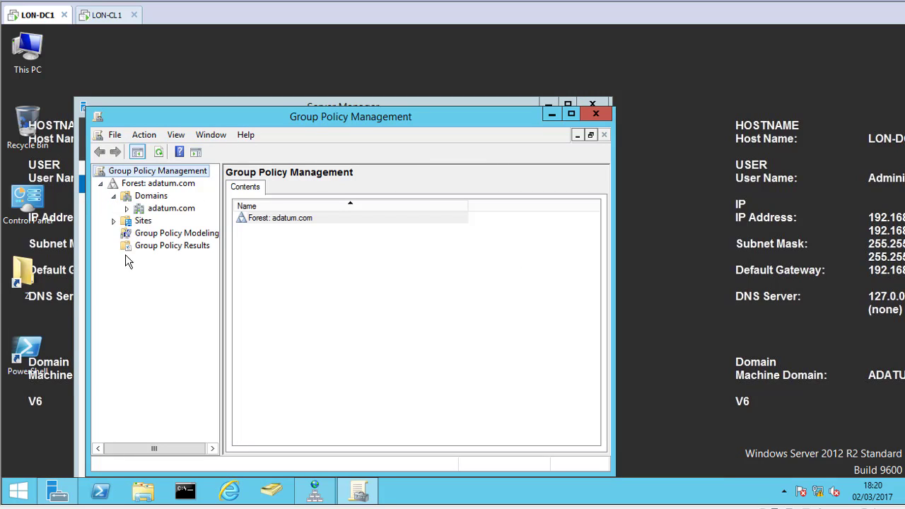
pyautogui.click(127, 209)
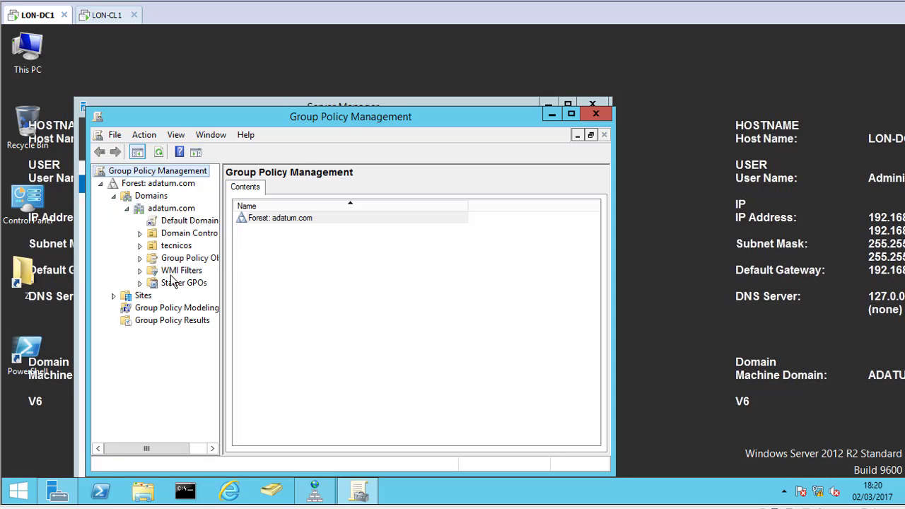
# Step: Create a new group policy object named "DNSSec gpo" in adatum.com without a source starter GPO
pyautogui.click(190, 258)
pyautogui.rightClick(189, 259)
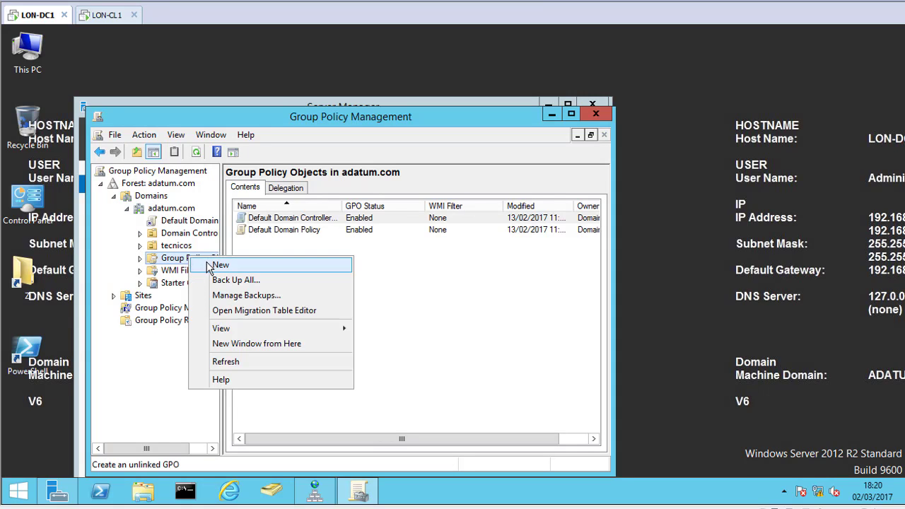
pyautogui.click(206, 263)
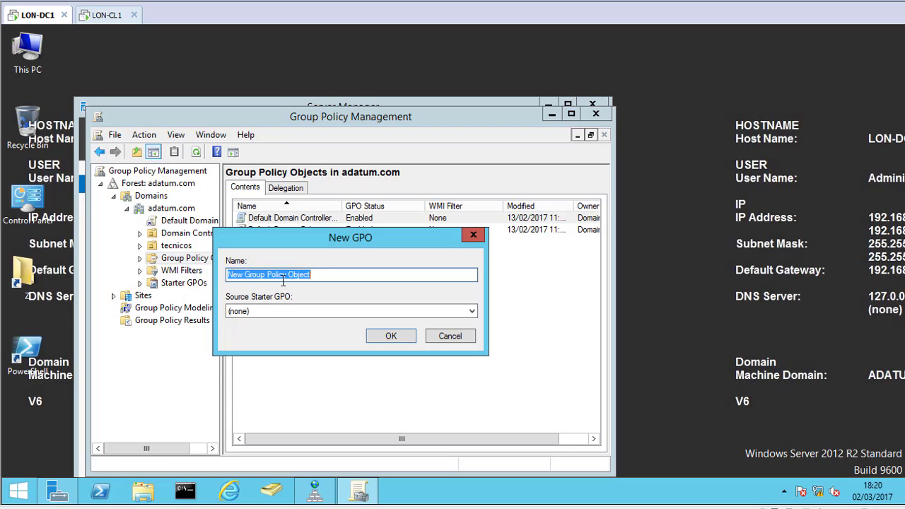
pyautogui.write('DNSSec gpo')
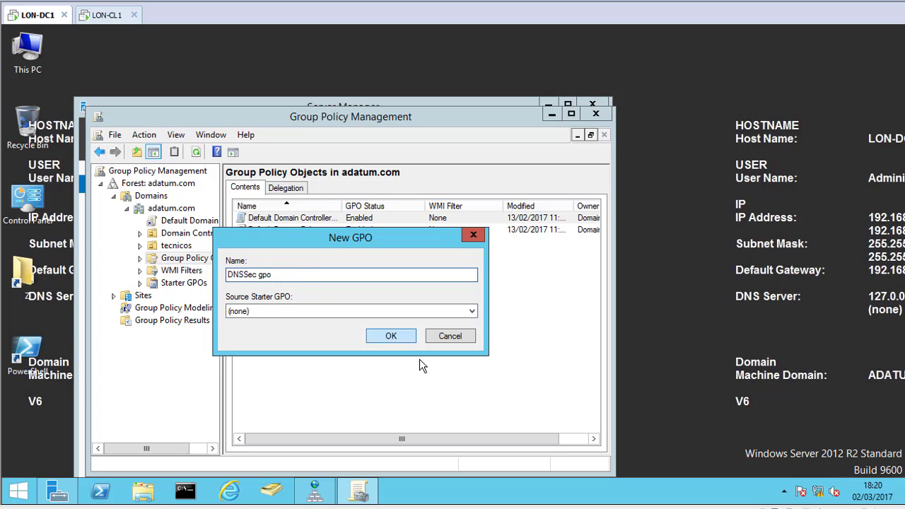
pyautogui.click(391, 336)
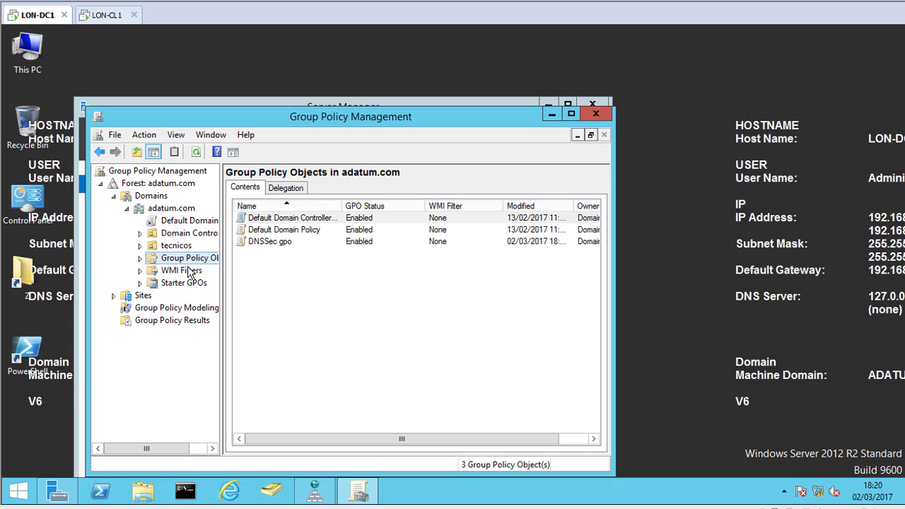
# Step: Open DNSSec gpo for editing and show Name Resolution Policy under the computer configuration's Windows Settings policies
pyautogui.click(282, 242)
pyautogui.rightClick(283, 241)
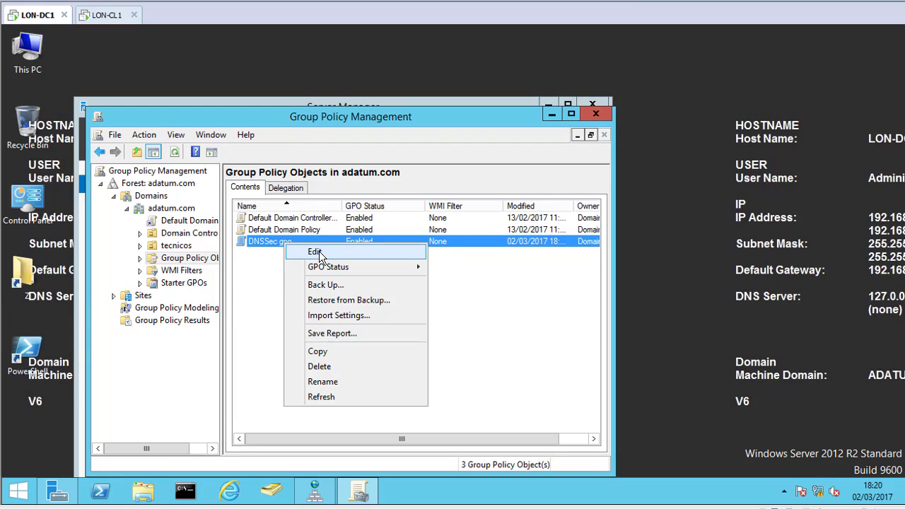
pyautogui.click(316, 254)
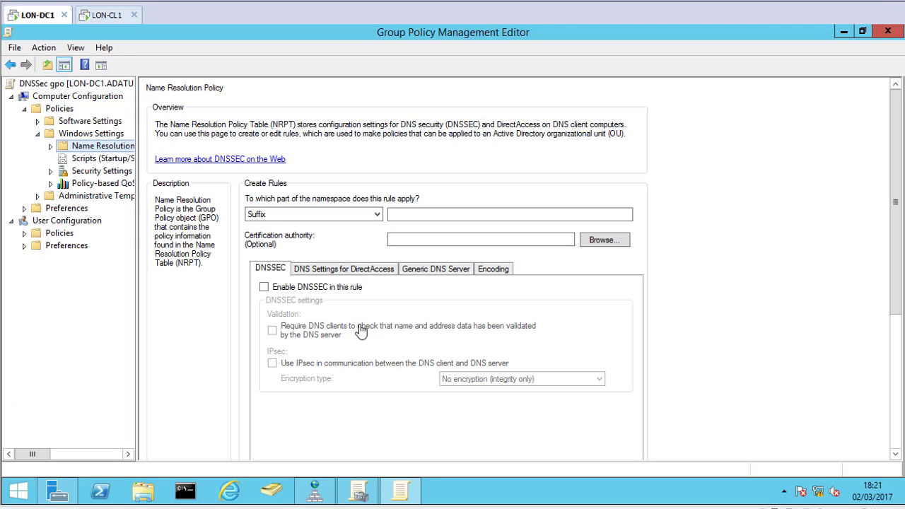
pyautogui.click(59, 98)
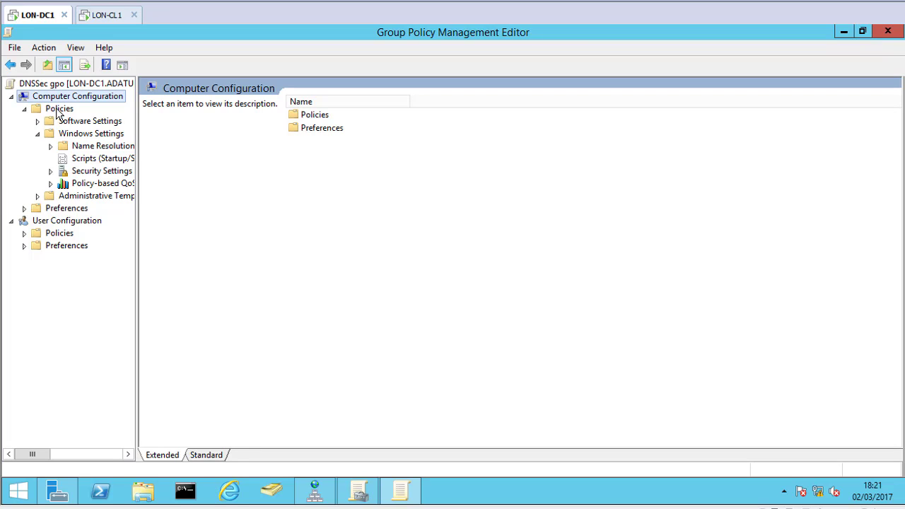
pyautogui.click(59, 110)
pyautogui.click(71, 137)
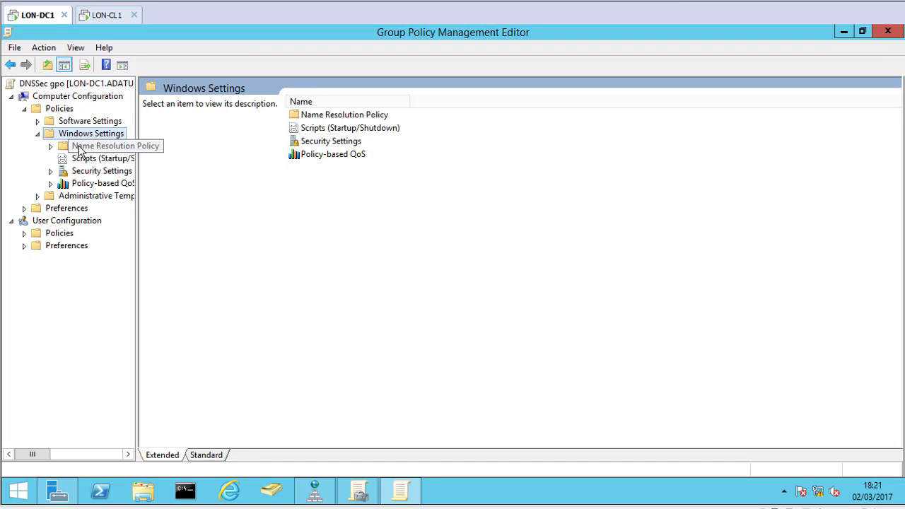
pyautogui.click(80, 149)
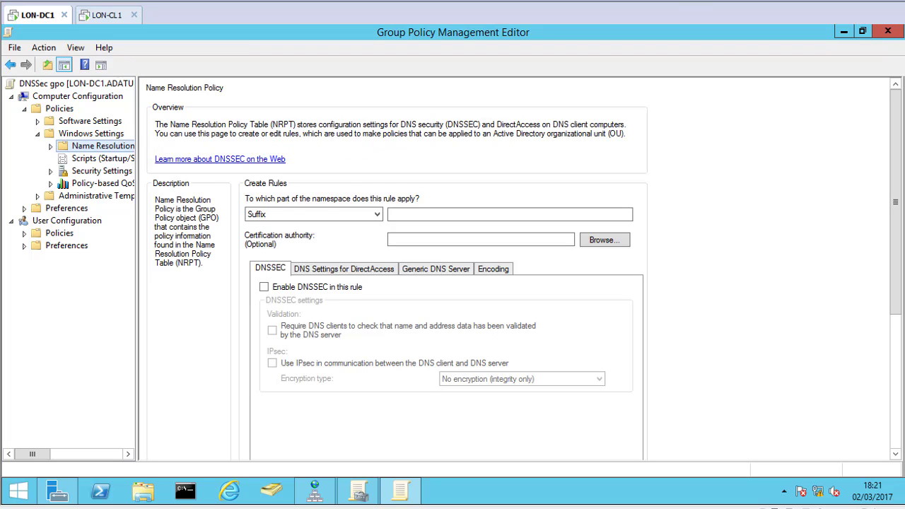
# Step: Create a name resolution rule for the suffix adatum.com with DNSSEC enabled and client validation of name and address data required
pyautogui.click(438, 214)
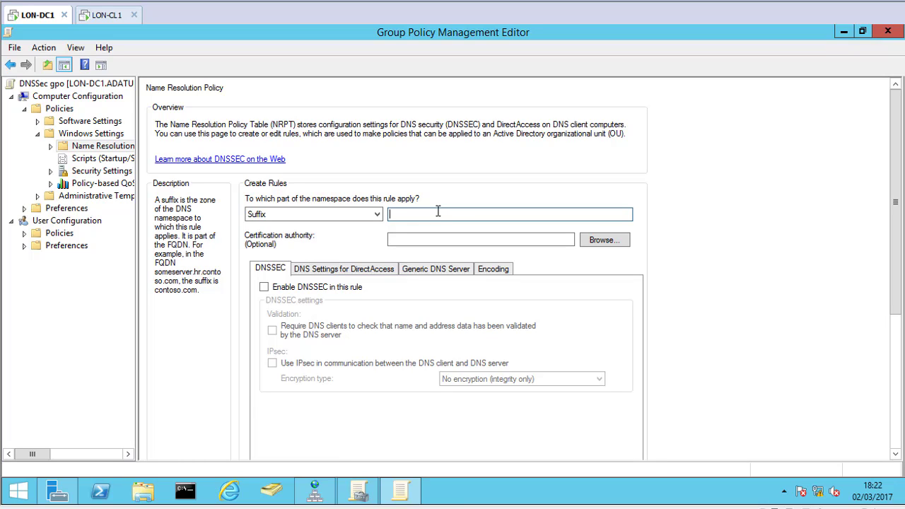
pyautogui.write('adatum.com')
pyautogui.click(268, 272)
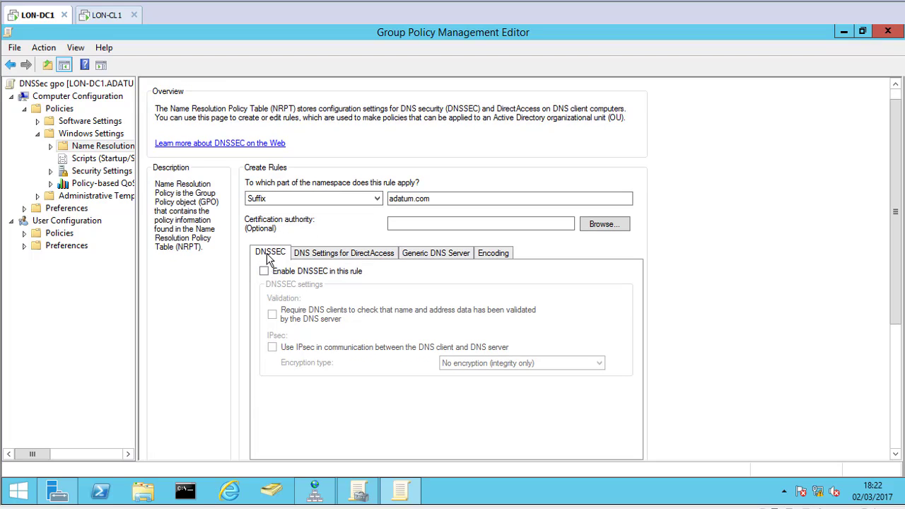
pyautogui.click(263, 272)
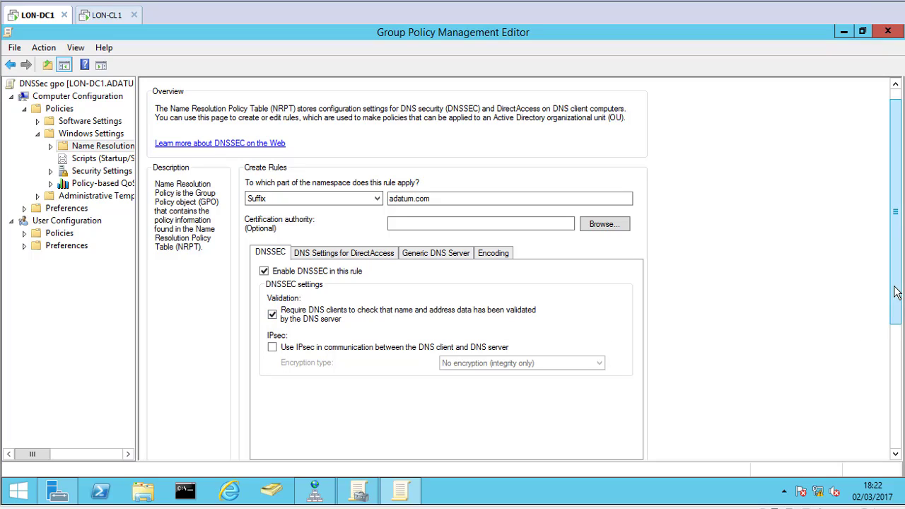
pyautogui.moveTo(896, 293); pyautogui.dragTo(902, 387)
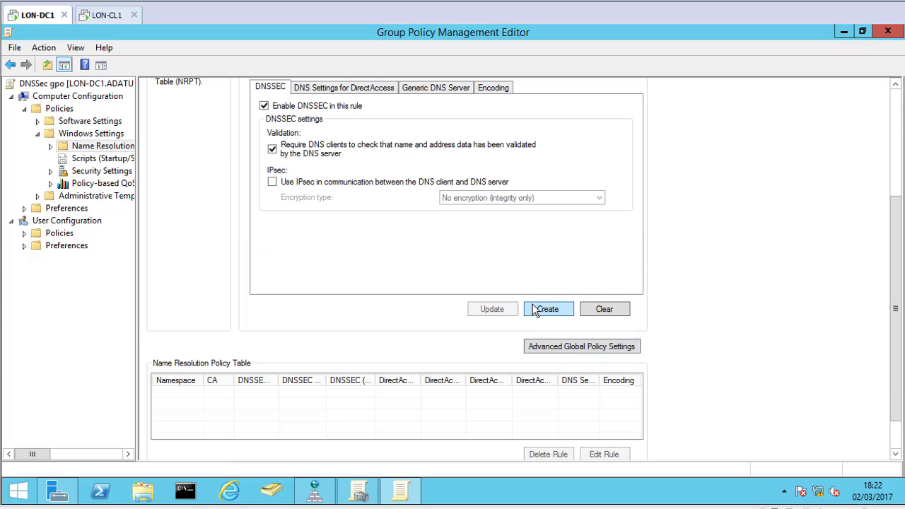
pyautogui.click(552, 309)
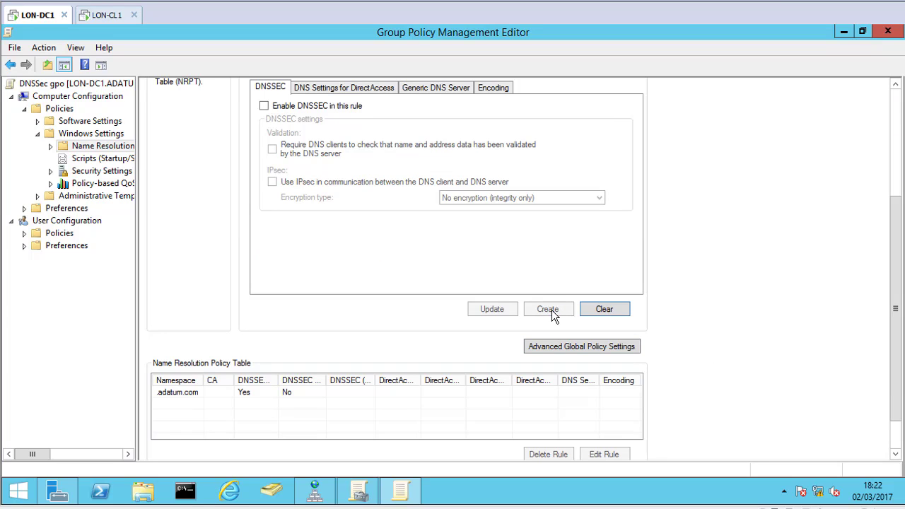
# Step: Apply the adatum.com rule in the Name Resolution Policy Table and close the policy editor
pyautogui.click(179, 398)
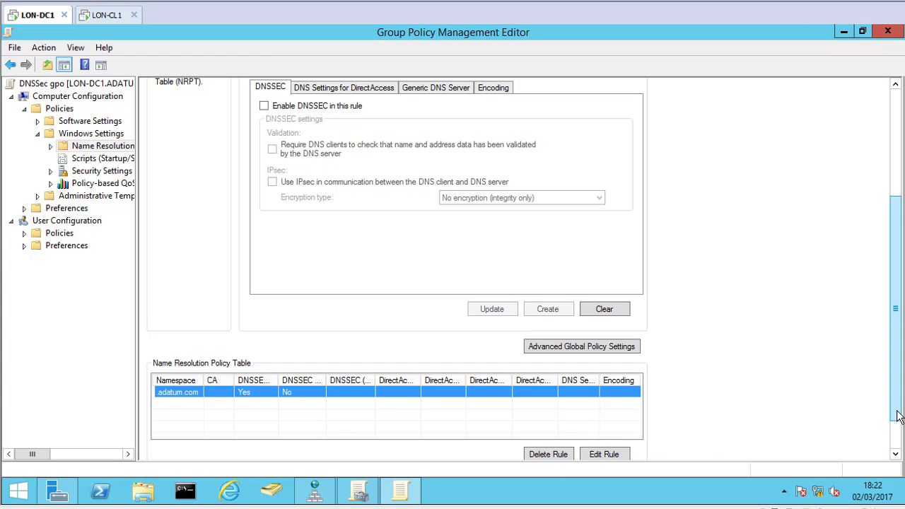
pyautogui.click(896, 453)
pyautogui.click(556, 446)
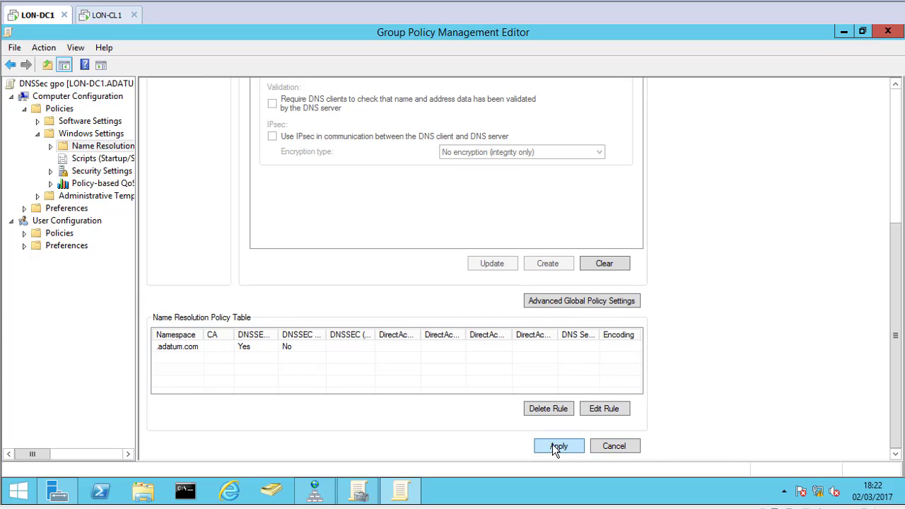
pyautogui.click(898, 152)
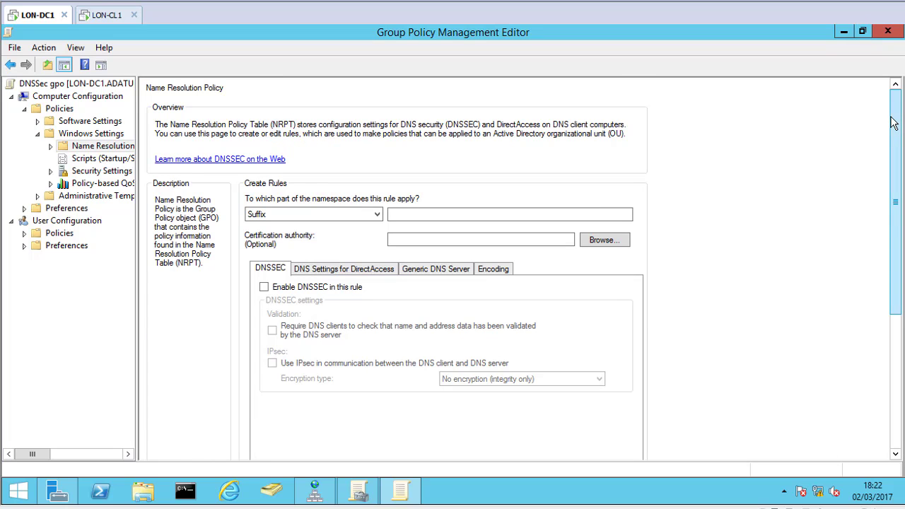
pyautogui.click(887, 31)
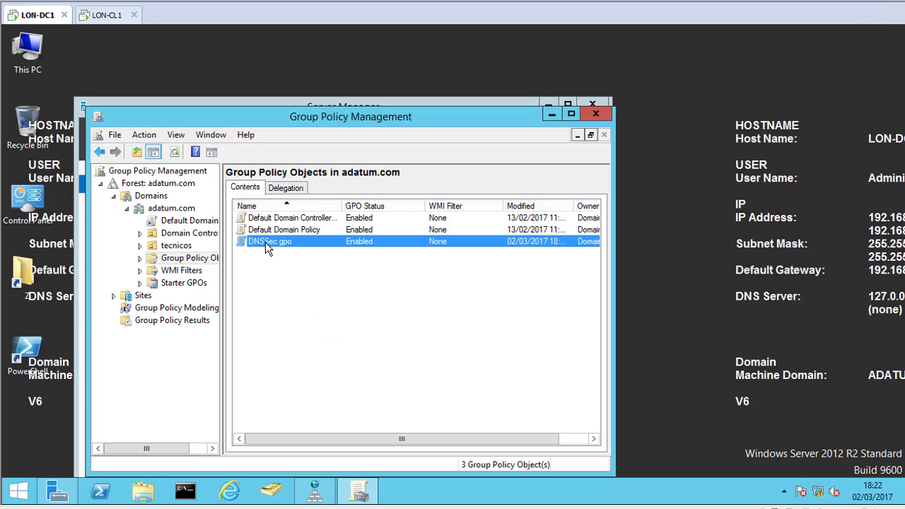
# Step: Link DNSSec gpo to the adatum.com domain and confirm the link
pyautogui.moveTo(265, 241); pyautogui.dragTo(173, 214)
pyautogui.click(409, 332)
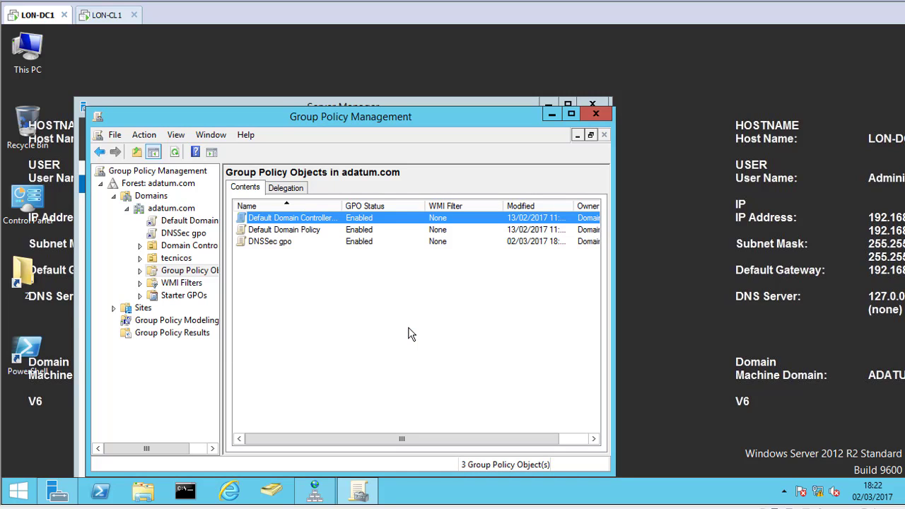
# Step: Switch to LON-CL1 and force a Group Policy update from the command prompt with gpupdate /force
pyautogui.click(101, 16)
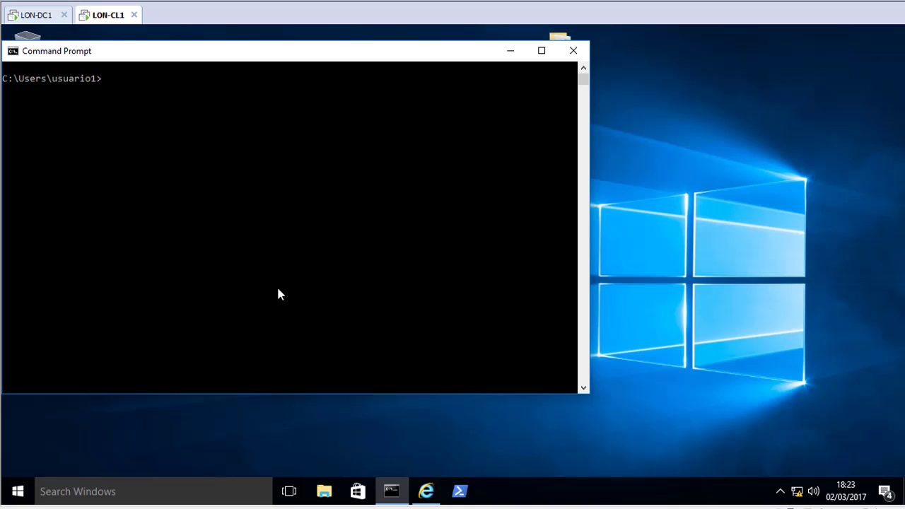
pyautogui.write('gpupdate /force')
pyautogui.press('Return')
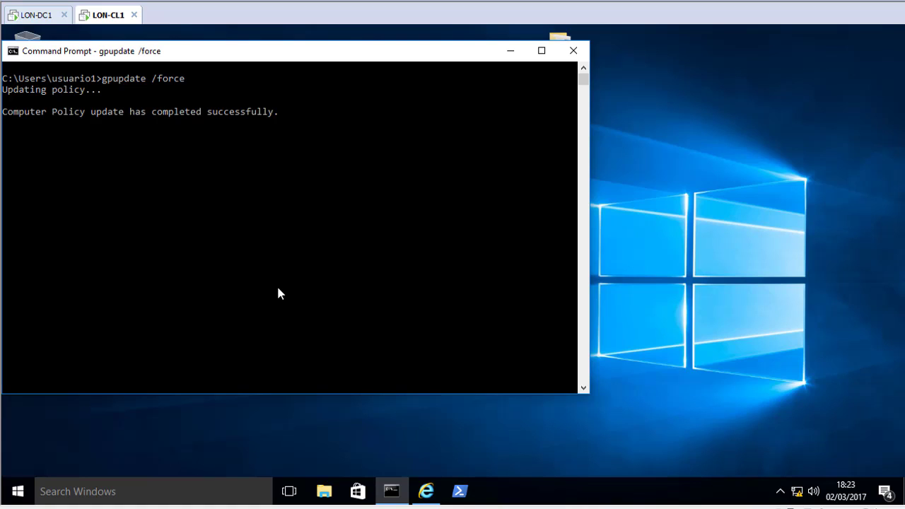
pyautogui.click(277, 288)
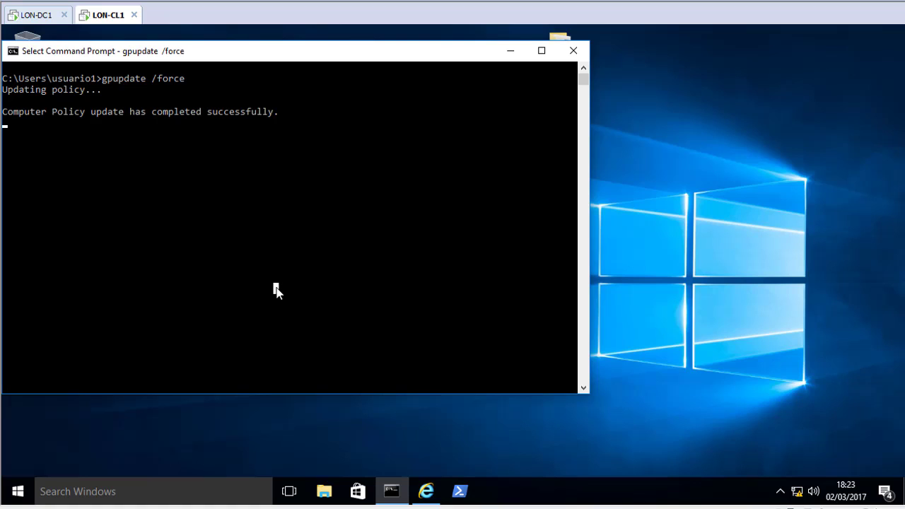
pyautogui.click(275, 284)
pyautogui.press('Return')
pyautogui.press('Return')
pyautogui.press('Return')
pyautogui.press('Return')
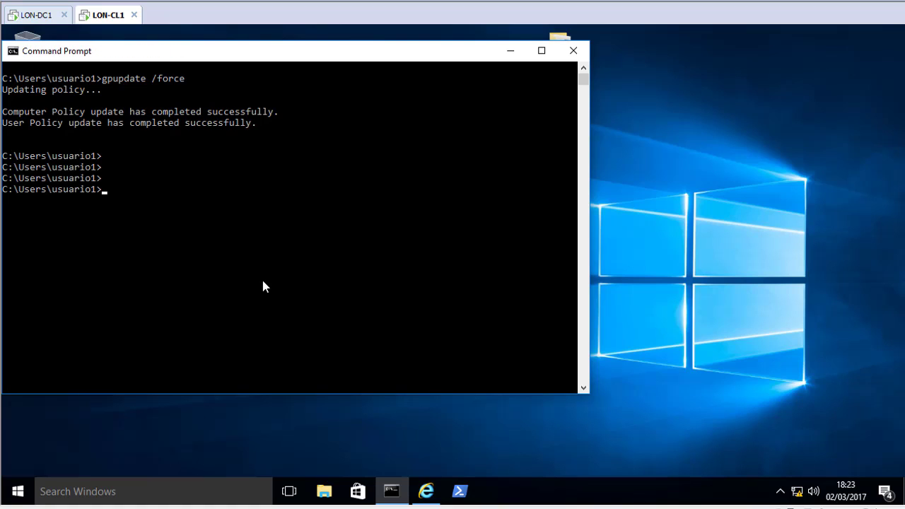
# Step: Run gpresult /r on LON-CL1, using an administrator command prompt, and check for DNSSec gpo among the applied computer policies
pyautogui.write('gpresult /r')
pyautogui.press('Return')
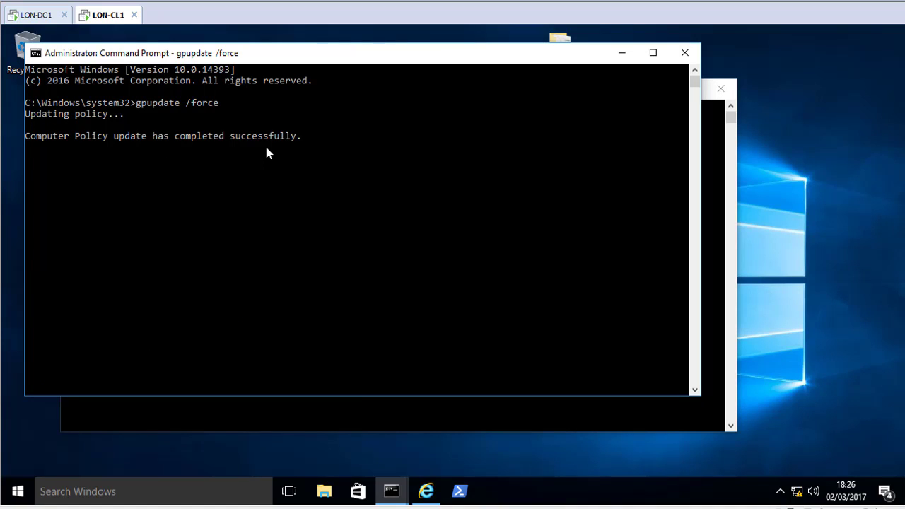
pyautogui.press('Return')
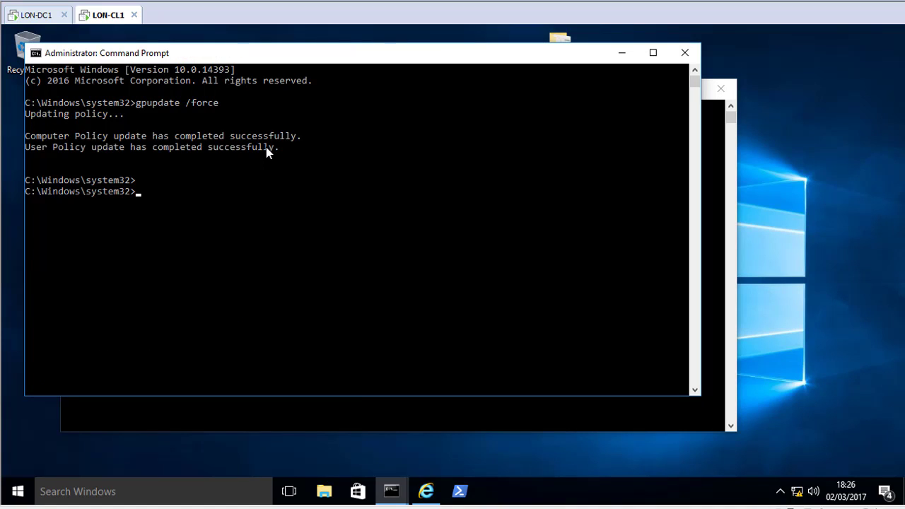
pyautogui.write('gpresult /r')
pyautogui.press('Return')
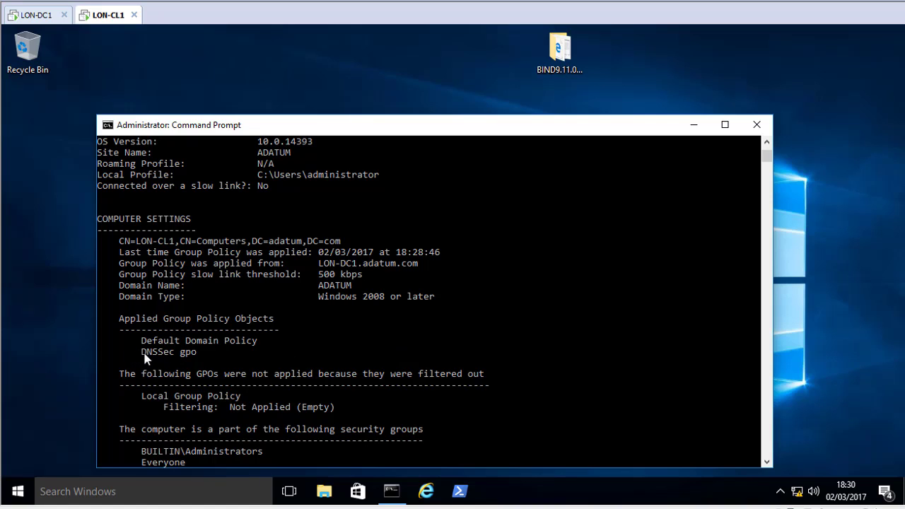
pyautogui.moveTo(203, 352); pyautogui.dragTo(160, 354)
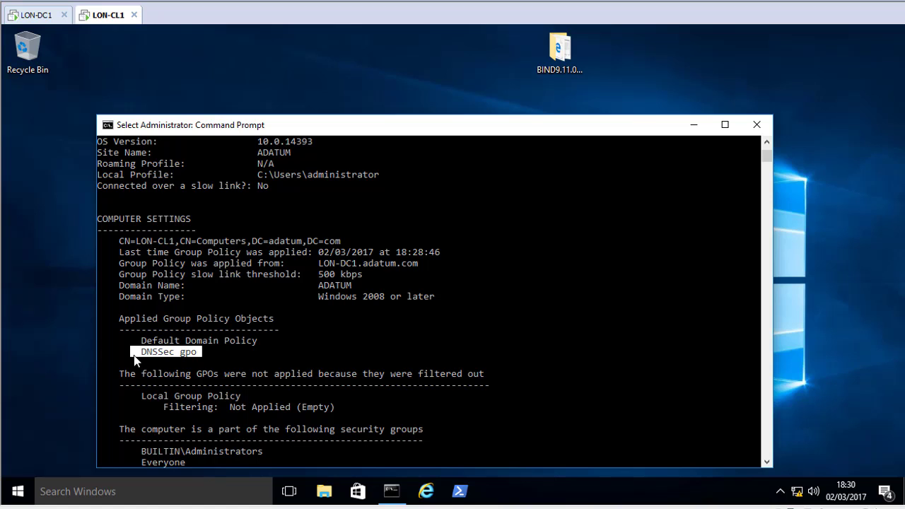
# Step: Return to DNS Manager on LON-DC1 and select the adatum.com zone's Start of Authority record
pyautogui.click(35, 15)
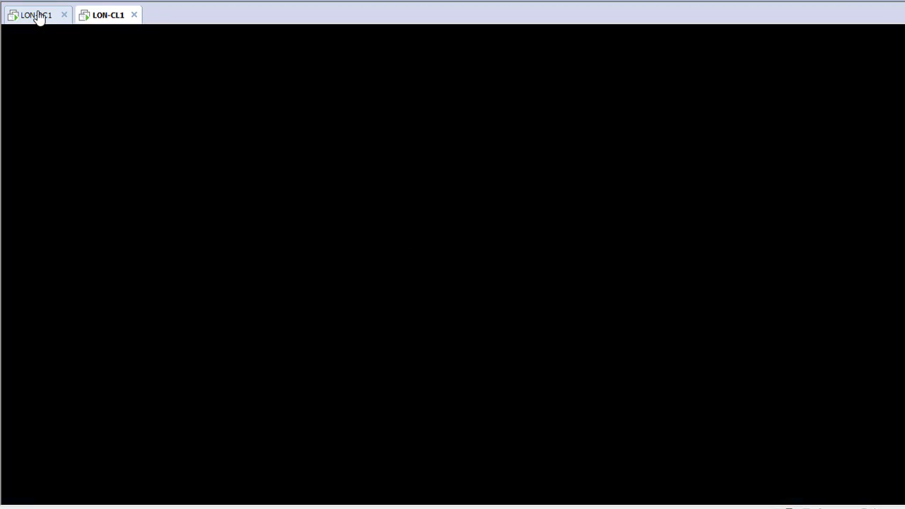
pyautogui.click(550, 114)
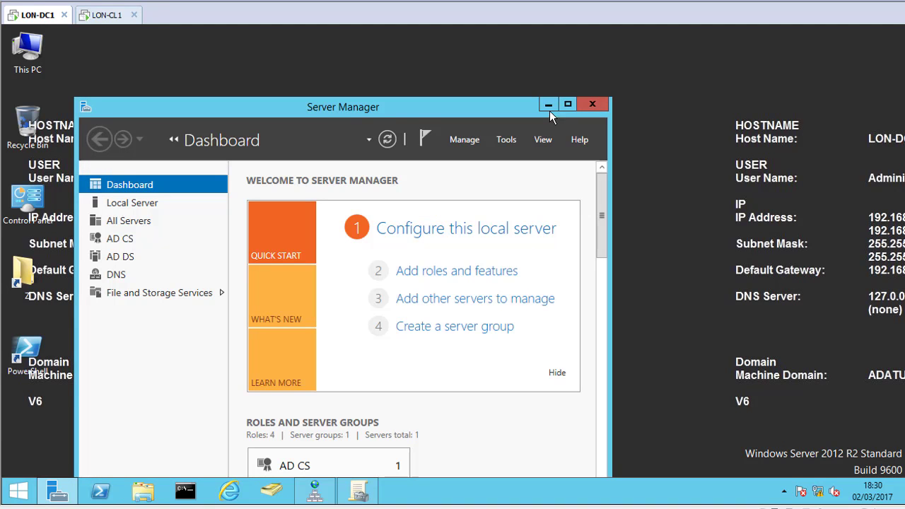
pyautogui.click(548, 105)
pyautogui.click(330, 489)
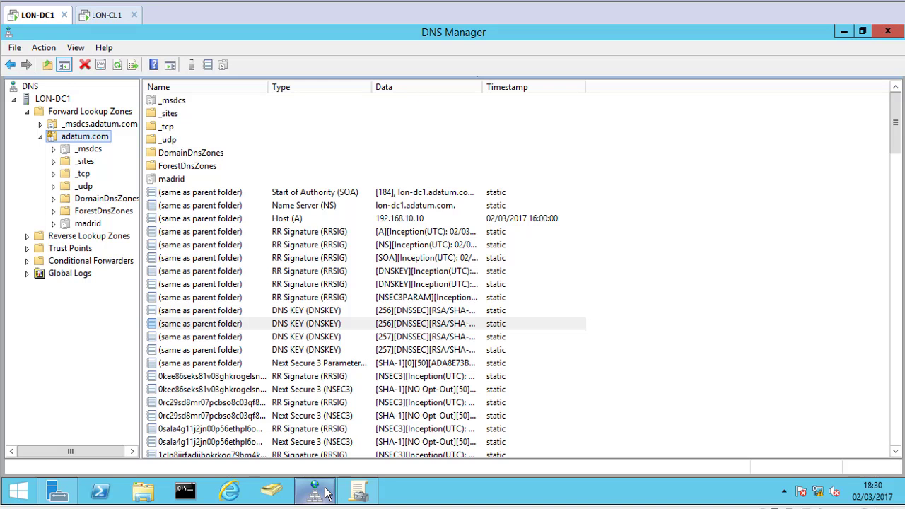
pyautogui.click(233, 196)
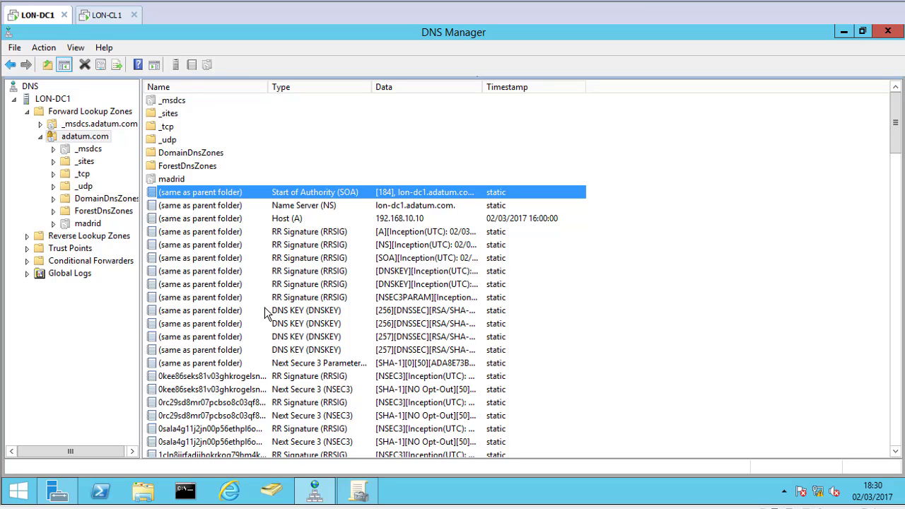